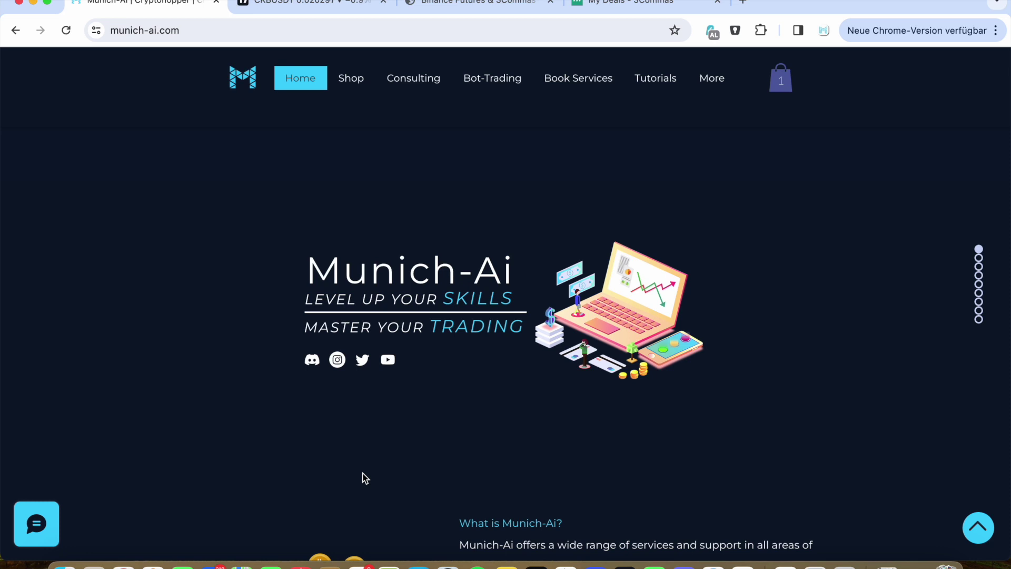
Step: Bring up the CKB/USDT 15m chart and open the Munich-Ai DCA Backtester settings
{"action": "left_click", "coordinate": [308, 2]}
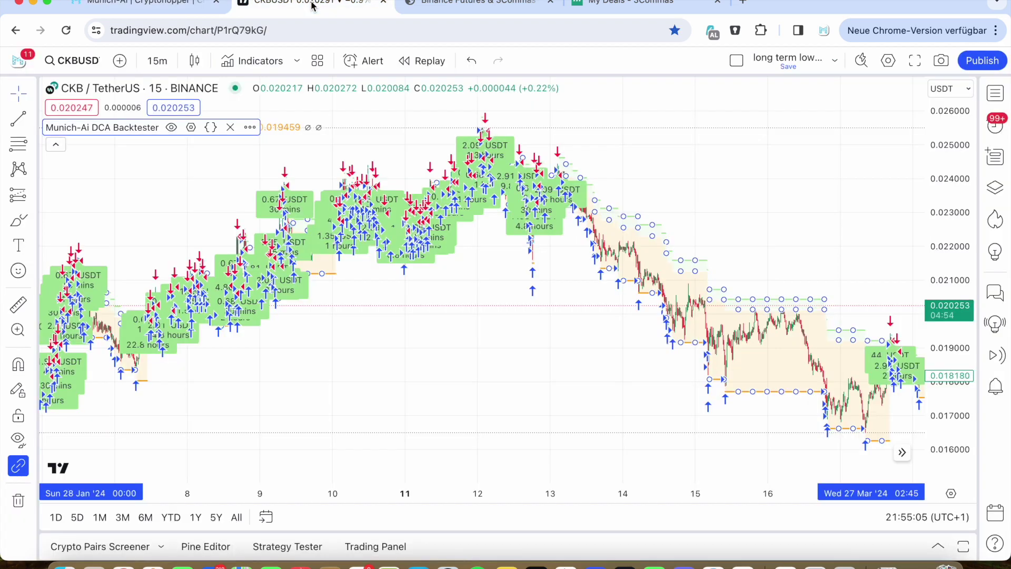
{"action": "scroll", "coordinate": [380, 160], "scroll_direction": "up", "scroll_amount": 3}
{"action": "scroll", "coordinate": [380, 159], "scroll_direction": "up", "scroll_amount": 2}
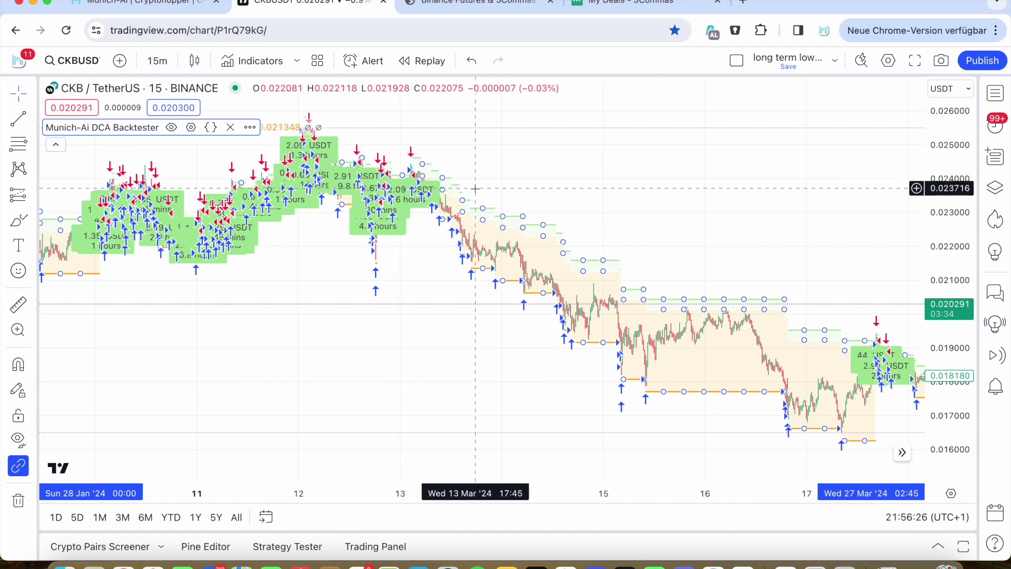
{"action": "scroll", "coordinate": [475, 188], "scroll_direction": "right", "scroll_amount": 3}
{"action": "scroll", "coordinate": [476, 189], "scroll_direction": "right", "scroll_amount": 3}
{"action": "scroll", "coordinate": [474, 188], "scroll_direction": "up", "scroll_amount": 2}
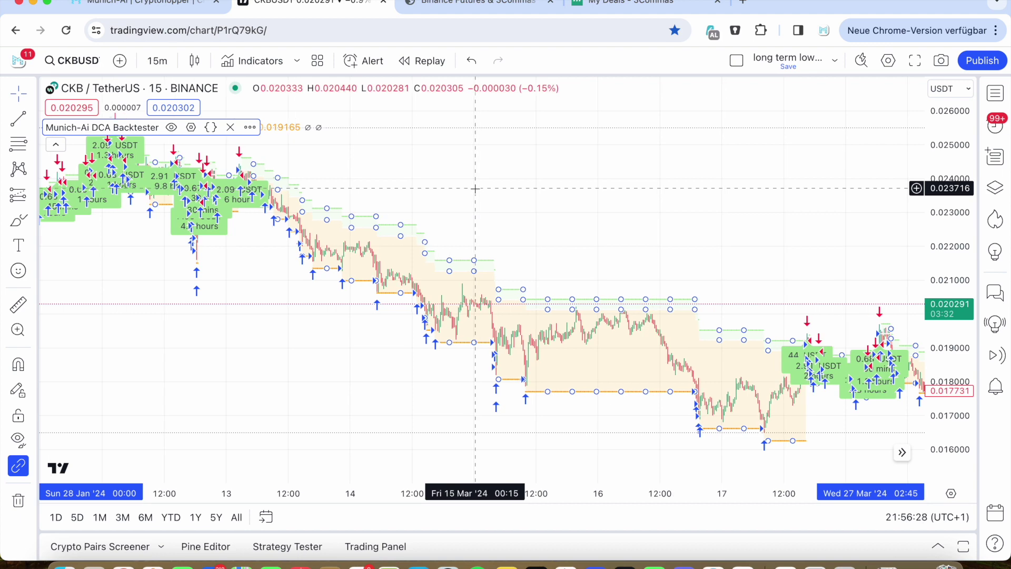
{"action": "scroll", "coordinate": [583, 346], "scroll_direction": "right", "scroll_amount": 2}
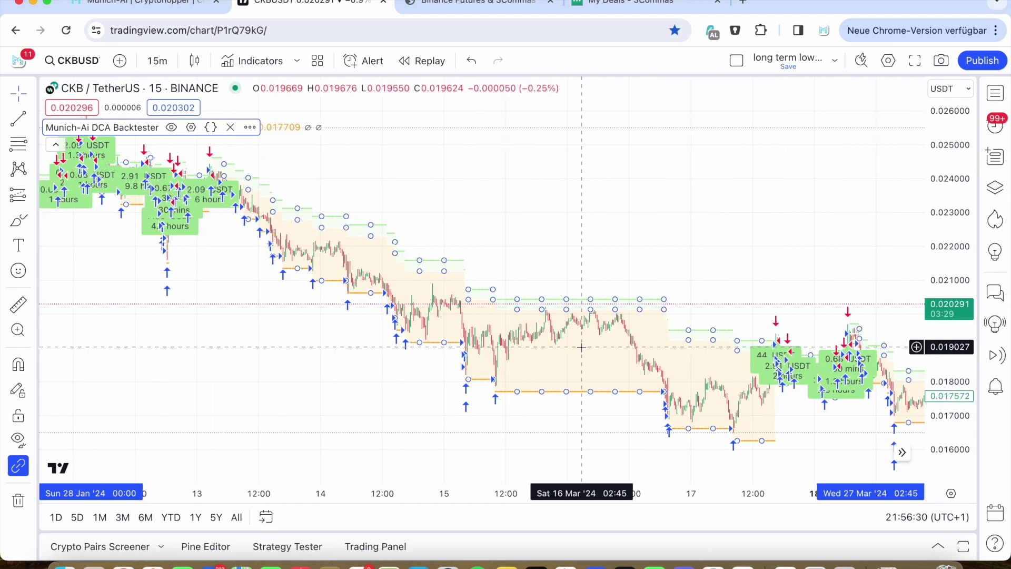
{"action": "scroll", "coordinate": [583, 346], "scroll_direction": "right", "scroll_amount": 3}
{"action": "scroll", "coordinate": [293, 316], "scroll_direction": "left", "scroll_amount": 3}
{"action": "scroll", "coordinate": [283, 285], "scroll_direction": "left", "scroll_amount": 3}
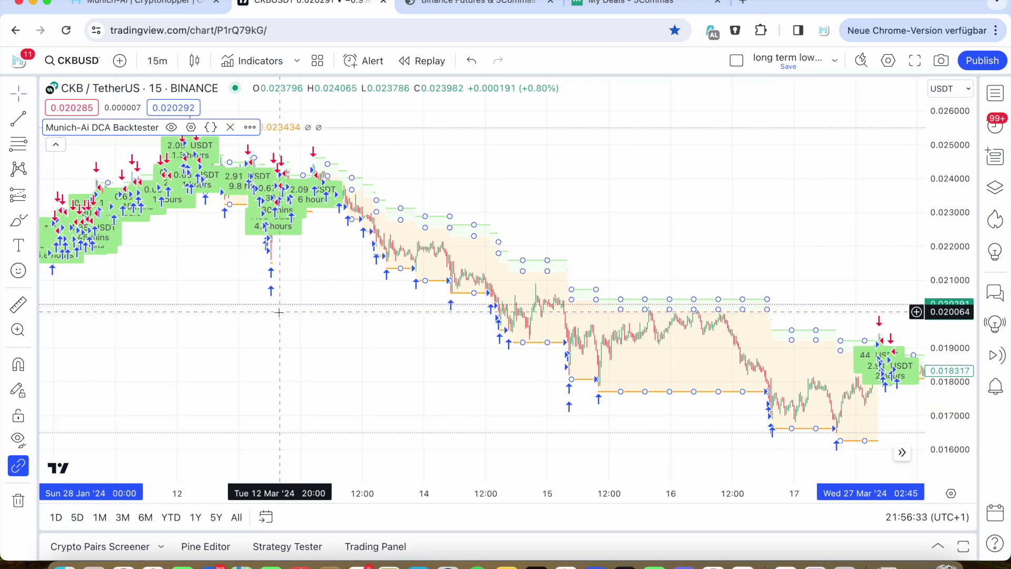
{"action": "scroll", "coordinate": [316, 269], "scroll_direction": "left", "scroll_amount": 2}
{"action": "scroll", "coordinate": [348, 204], "scroll_direction": "up", "scroll_amount": 2}
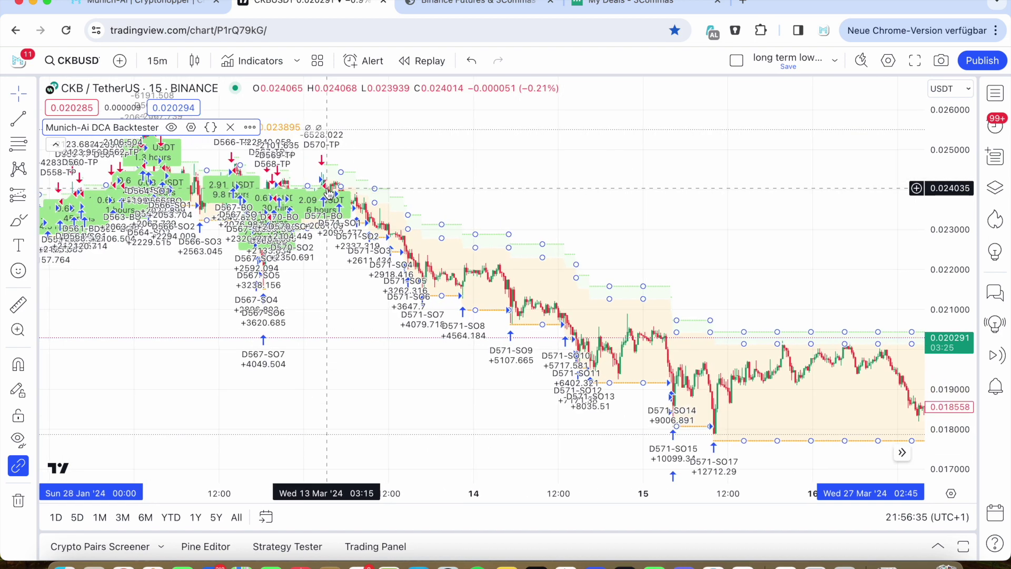
{"action": "scroll", "coordinate": [348, 204], "scroll_direction": "up", "scroll_amount": 2}
{"action": "scroll", "coordinate": [395, 253], "scroll_direction": "up", "scroll_amount": 2}
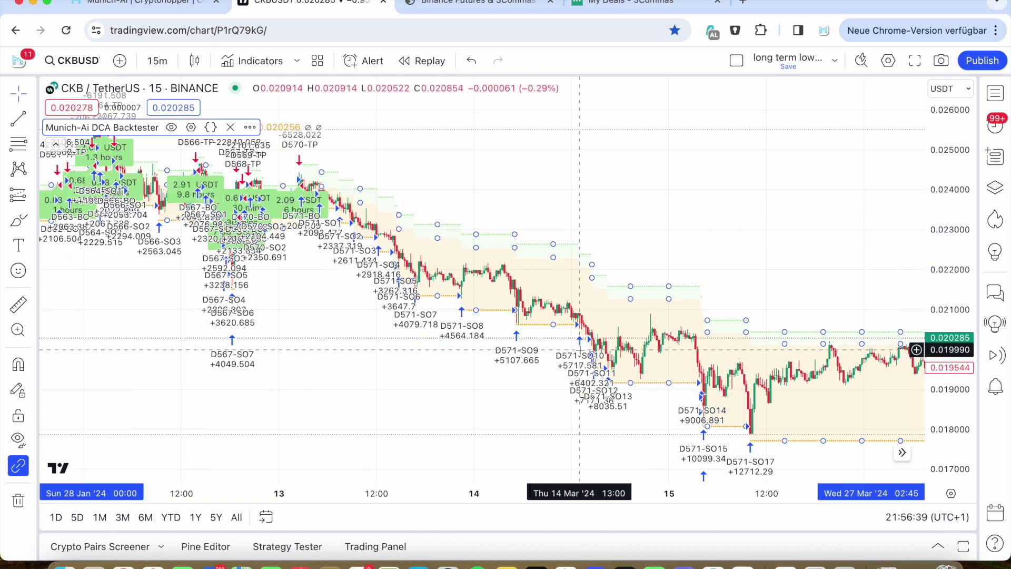
{"action": "scroll", "coordinate": [581, 348], "scroll_direction": "right", "scroll_amount": 3}
{"action": "scroll", "coordinate": [581, 348], "scroll_direction": "right", "scroll_amount": 3}
{"action": "scroll", "coordinate": [581, 348], "scroll_direction": "right", "scroll_amount": 3}
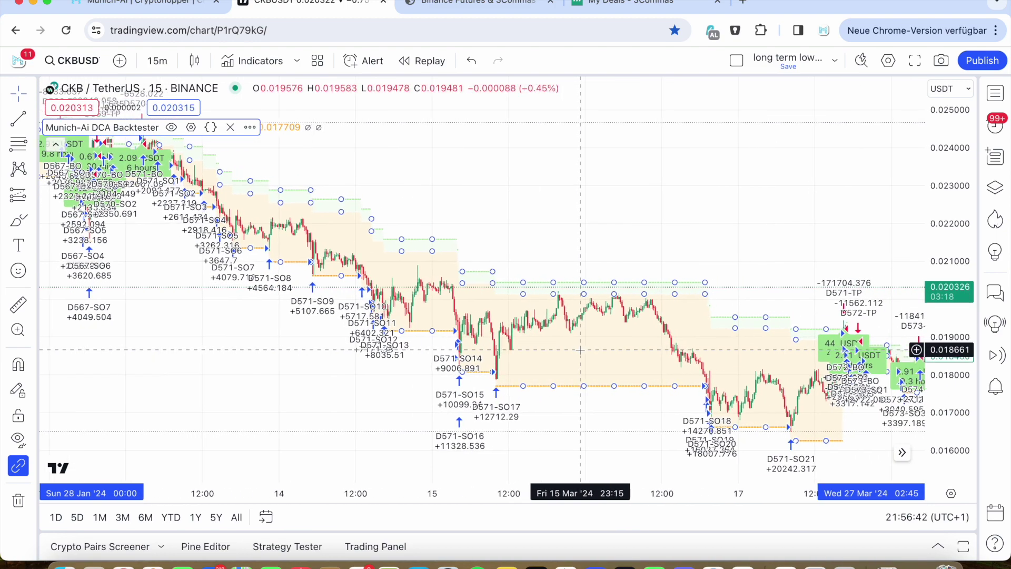
{"action": "scroll", "coordinate": [581, 348], "scroll_direction": "right", "scroll_amount": 3}
{"action": "scroll", "coordinate": [581, 350], "scroll_direction": "right", "scroll_amount": 1}
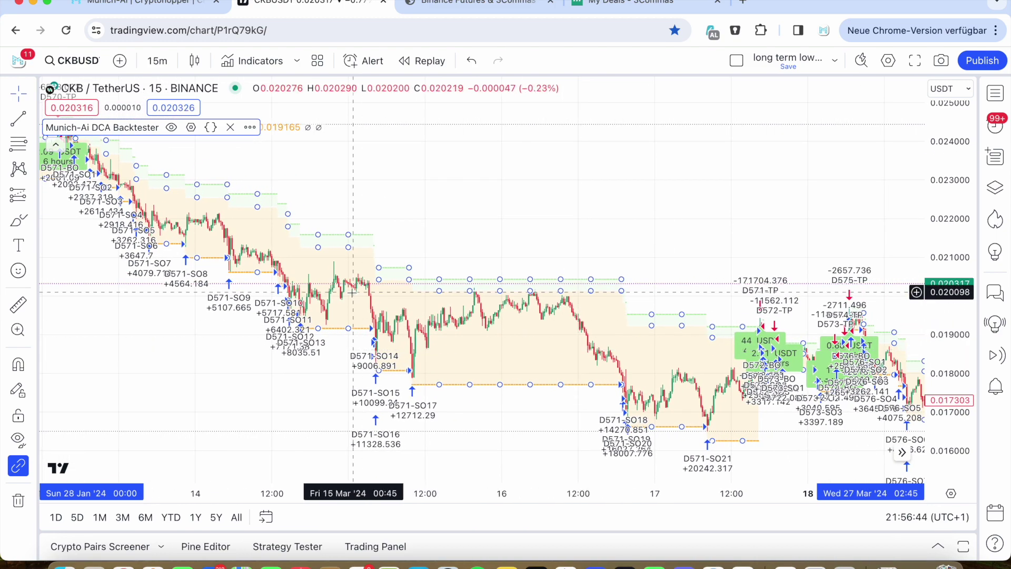
{"action": "scroll", "coordinate": [353, 292], "scroll_direction": "down", "scroll_amount": 2}
{"action": "scroll", "coordinate": [352, 292], "scroll_direction": "down", "scroll_amount": 2}
{"action": "scroll", "coordinate": [353, 291], "scroll_direction": "down", "scroll_amount": 2}
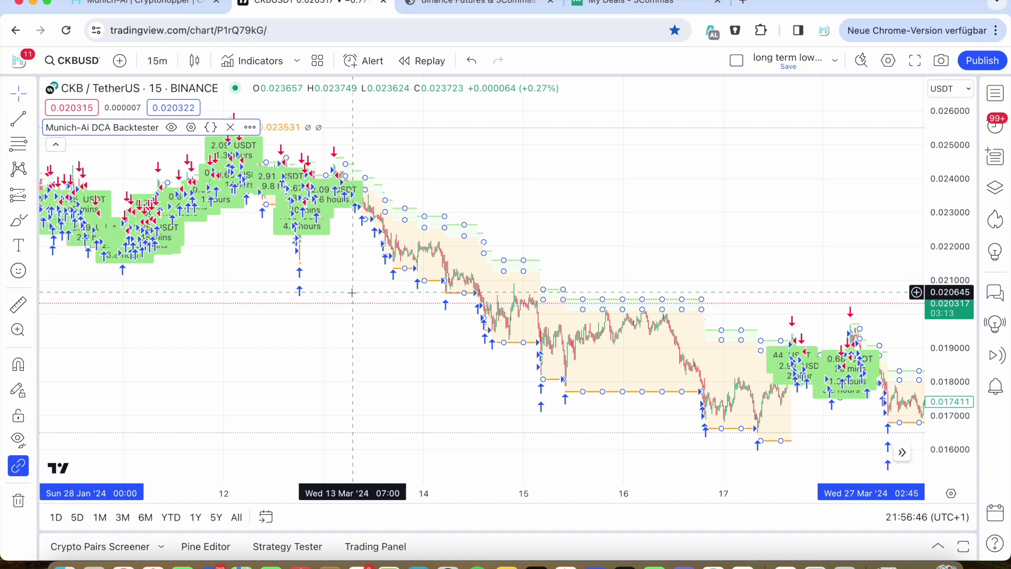
{"action": "scroll", "coordinate": [432, 335], "scroll_direction": "right", "scroll_amount": 5}
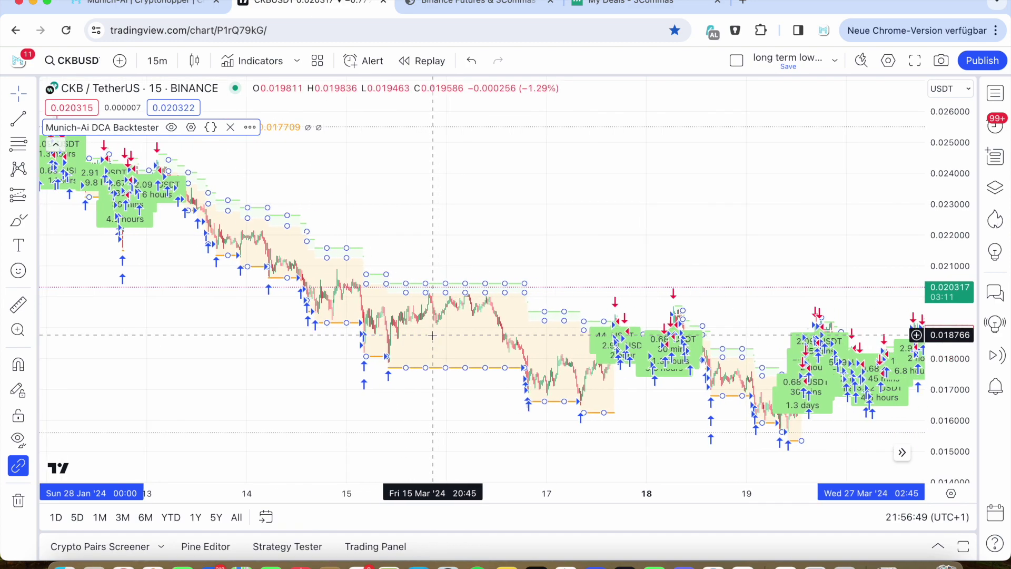
{"action": "scroll", "coordinate": [432, 335], "scroll_direction": "right", "scroll_amount": 1}
{"action": "scroll", "coordinate": [432, 335], "scroll_direction": "right", "scroll_amount": 3}
{"action": "scroll", "coordinate": [432, 336], "scroll_direction": "up", "scroll_amount": 3}
{"action": "scroll", "coordinate": [433, 336], "scroll_direction": "down", "scroll_amount": 2}
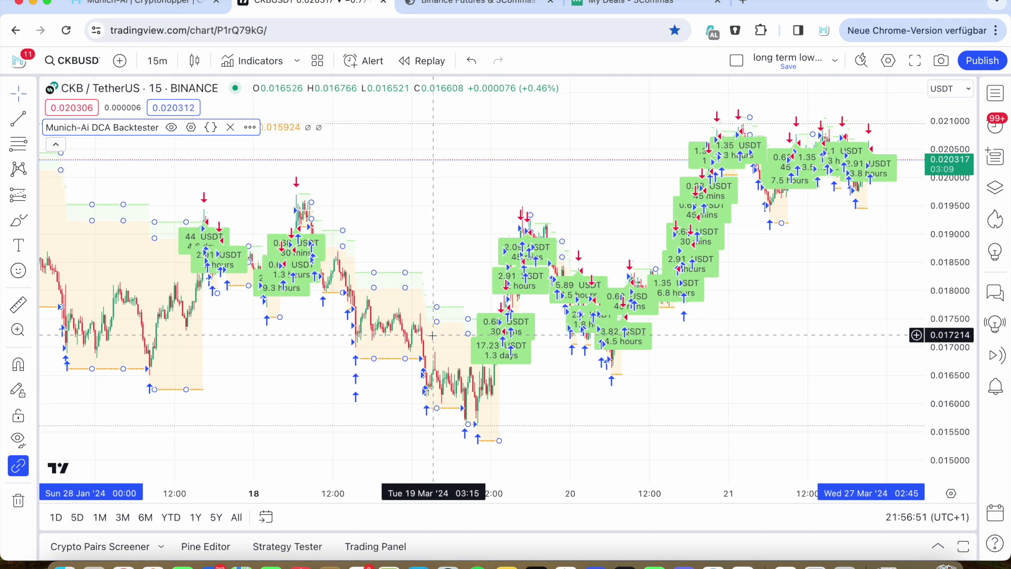
{"action": "scroll", "coordinate": [433, 336], "scroll_direction": "down", "scroll_amount": 3}
{"action": "scroll", "coordinate": [432, 335], "scroll_direction": "left", "scroll_amount": 1}
{"action": "scroll", "coordinate": [442, 330], "scroll_direction": "left", "scroll_amount": 5}
{"action": "scroll", "coordinate": [466, 321], "scroll_direction": "left", "scroll_amount": 2}
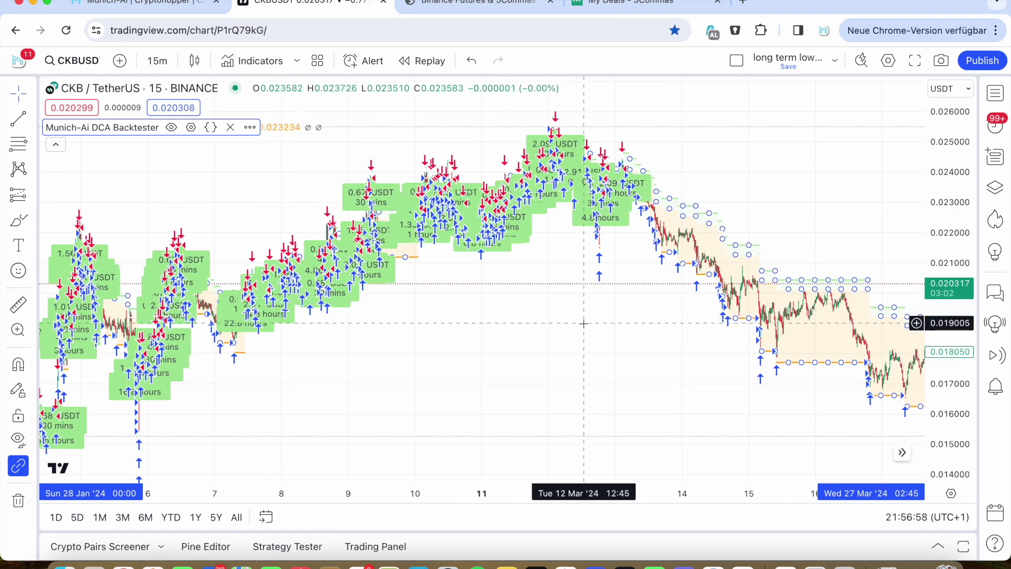
{"action": "scroll", "coordinate": [584, 323], "scroll_direction": "up", "scroll_amount": 3}
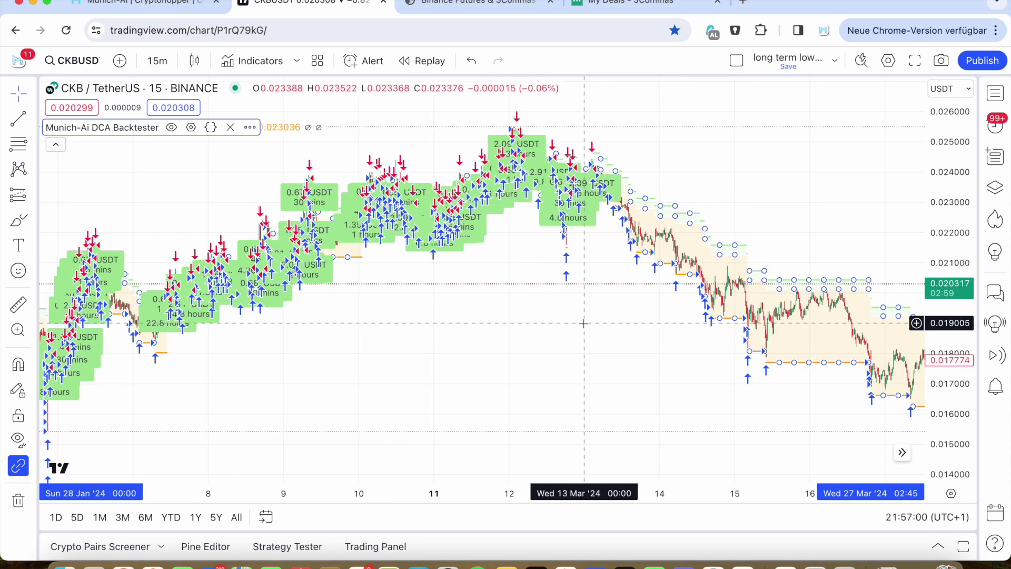
{"action": "scroll", "coordinate": [576, 300], "scroll_direction": "right", "scroll_amount": 4}
{"action": "scroll", "coordinate": [573, 282], "scroll_direction": "right", "scroll_amount": 2}
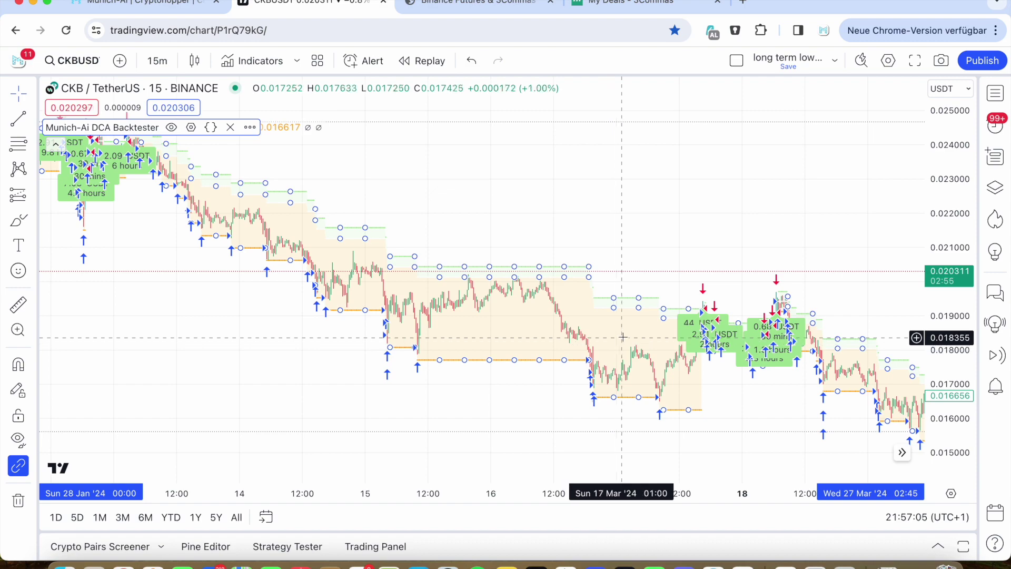
{"action": "scroll", "coordinate": [628, 342], "scroll_direction": "up", "scroll_amount": 2}
{"action": "scroll", "coordinate": [716, 335], "scroll_direction": "up", "scroll_amount": 2}
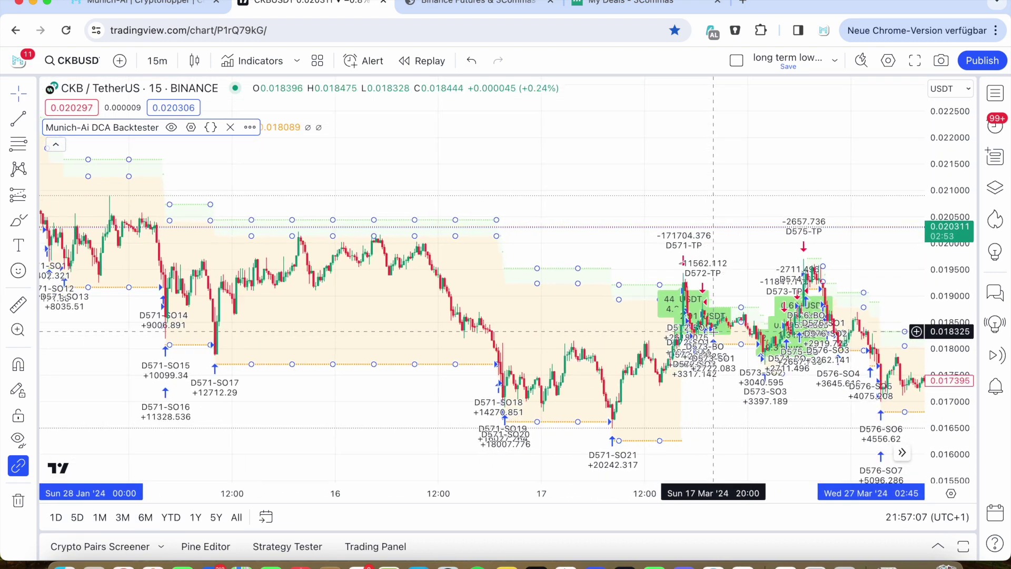
{"action": "scroll", "coordinate": [659, 270], "scroll_direction": "up", "scroll_amount": 2}
{"action": "scroll", "coordinate": [672, 253], "scroll_direction": "down", "scroll_amount": 2}
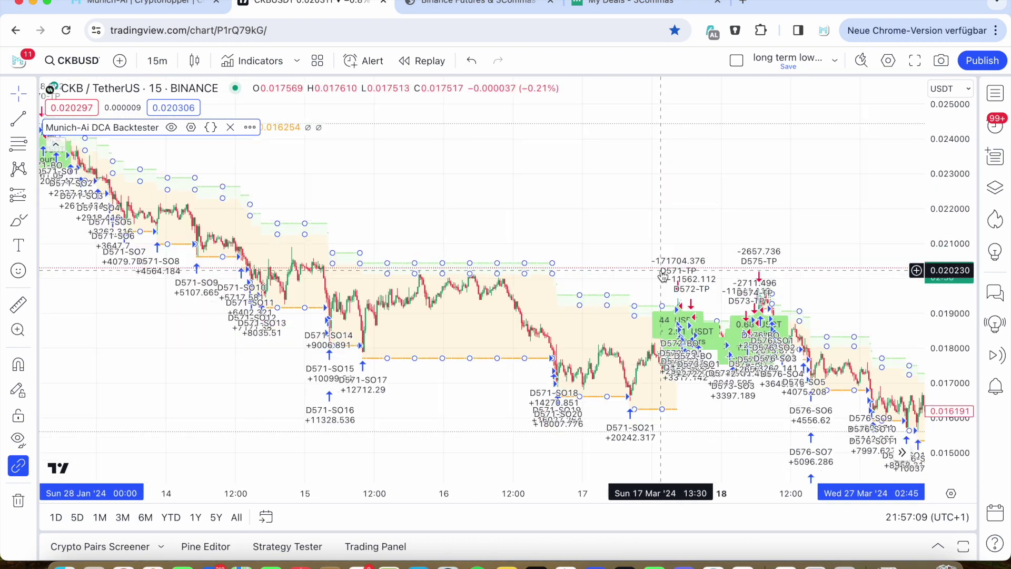
{"action": "scroll", "coordinate": [679, 230], "scroll_direction": "down", "scroll_amount": 2}
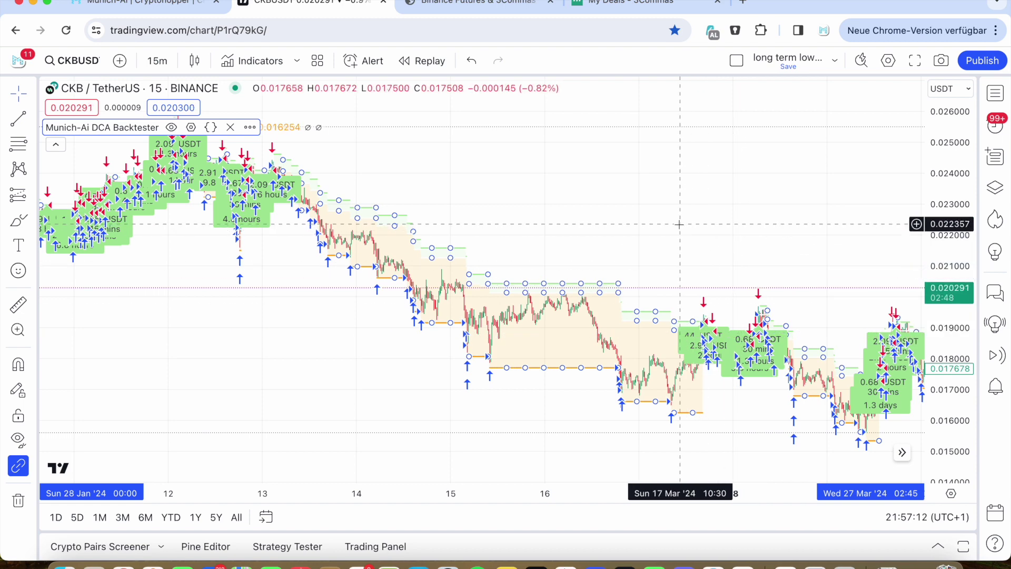
{"action": "scroll", "coordinate": [679, 225], "scroll_direction": "right", "scroll_amount": 2}
{"action": "scroll", "coordinate": [677, 224], "scroll_direction": "right", "scroll_amount": 2}
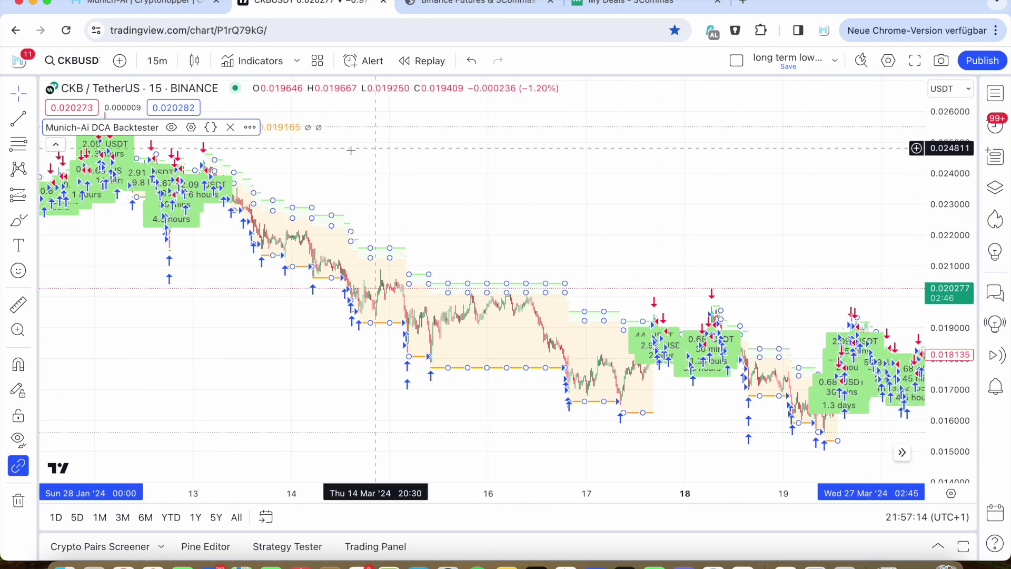
{"action": "scroll", "coordinate": [678, 305], "scroll_direction": "right", "scroll_amount": 3}
{"action": "scroll", "coordinate": [656, 309], "scroll_direction": "right", "scroll_amount": 3}
{"action": "scroll", "coordinate": [656, 309], "scroll_direction": "right", "scroll_amount": 1}
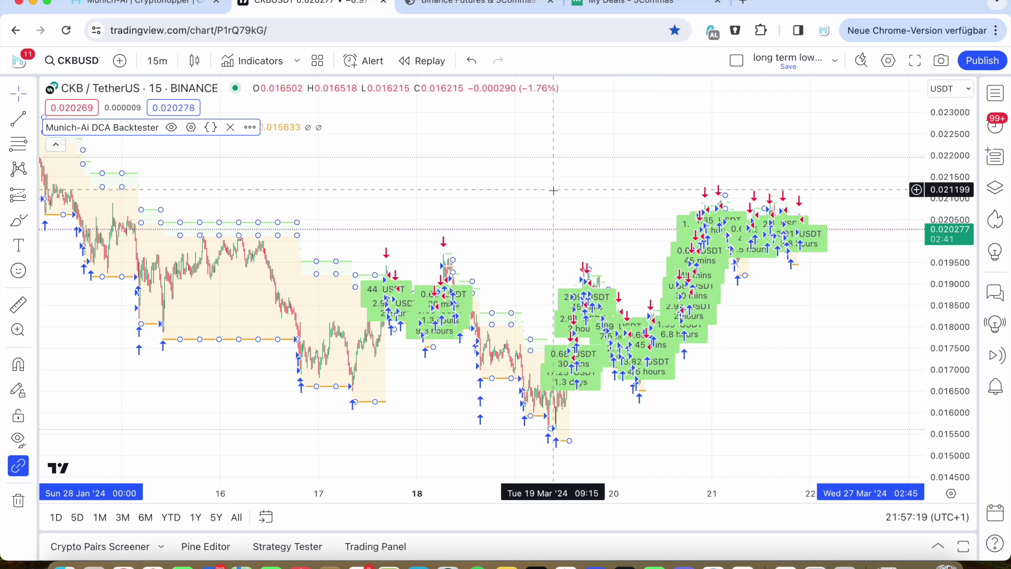
{"action": "scroll", "coordinate": [451, 174], "scroll_direction": "left", "scroll_amount": 3}
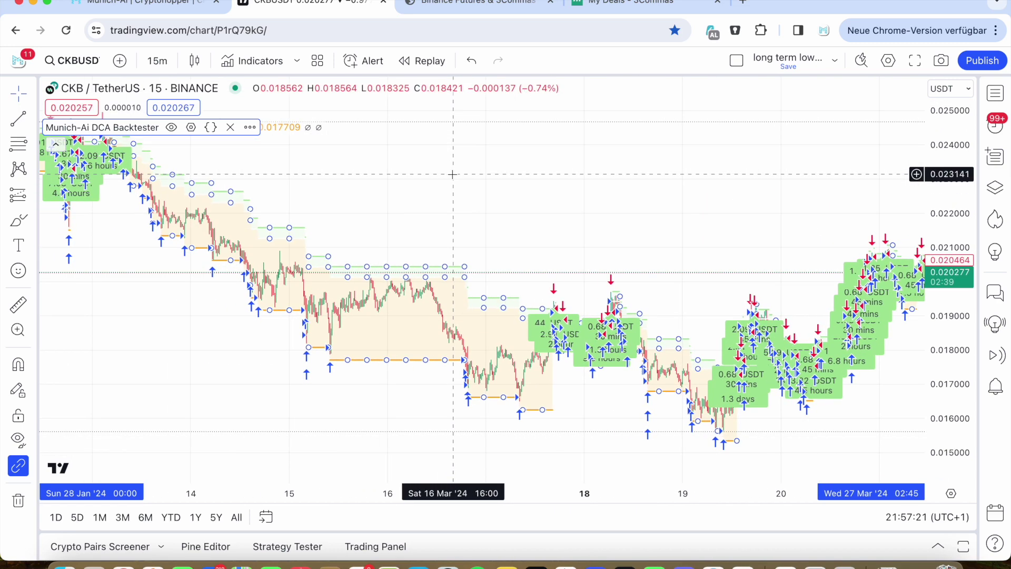
{"action": "scroll", "coordinate": [622, 158], "scroll_direction": "left", "scroll_amount": 2}
{"action": "scroll", "coordinate": [241, 291], "scroll_direction": "left", "scroll_amount": 2}
{"action": "scroll", "coordinate": [253, 237], "scroll_direction": "left", "scroll_amount": 1}
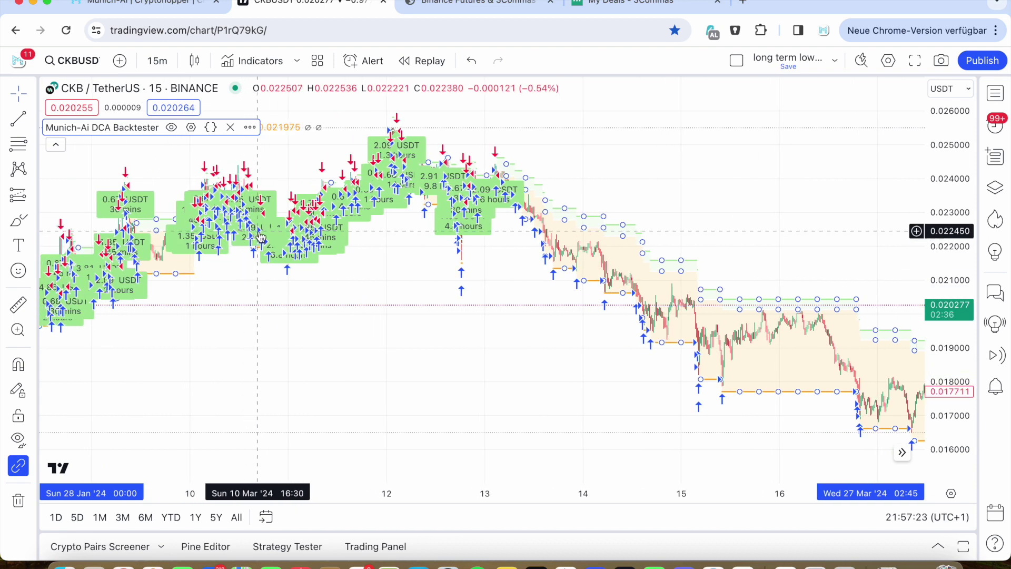
{"action": "scroll", "coordinate": [261, 238], "scroll_direction": "left", "scroll_amount": 2}
{"action": "scroll", "coordinate": [198, 181], "scroll_direction": "left", "scroll_amount": 2}
{"action": "double_click", "coordinate": [130, 131]}
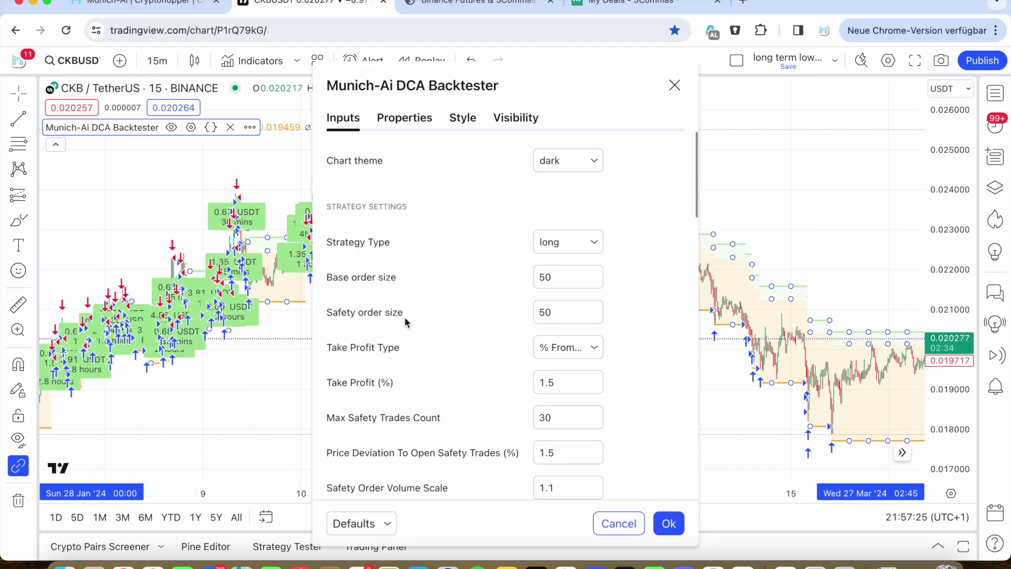
{"action": "scroll", "coordinate": [405, 317], "scroll_direction": "down", "scroll_amount": 2}
{"action": "scroll", "coordinate": [344, 340], "scroll_direction": "down", "scroll_amount": 1}
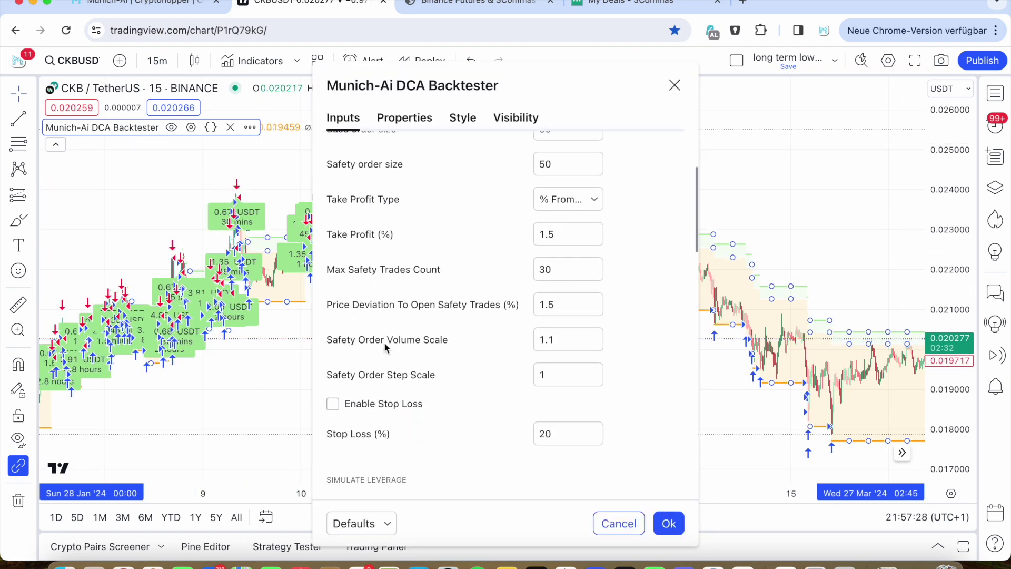
{"action": "scroll", "coordinate": [535, 333], "scroll_direction": "up", "scroll_amount": 1}
{"action": "scroll", "coordinate": [535, 333], "scroll_direction": "up", "scroll_amount": 2}
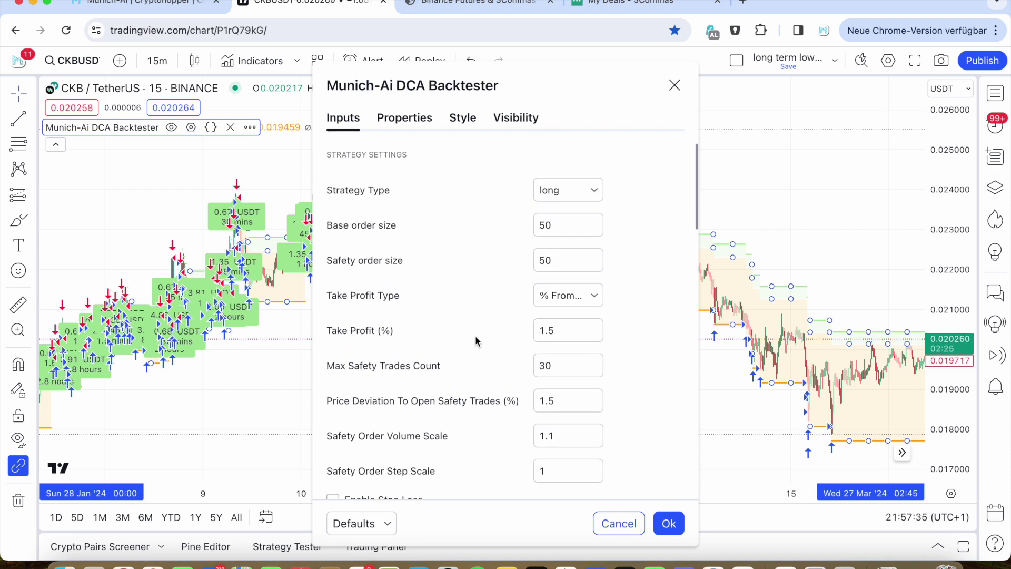
{"action": "scroll", "coordinate": [486, 401], "scroll_direction": "down", "scroll_amount": 2}
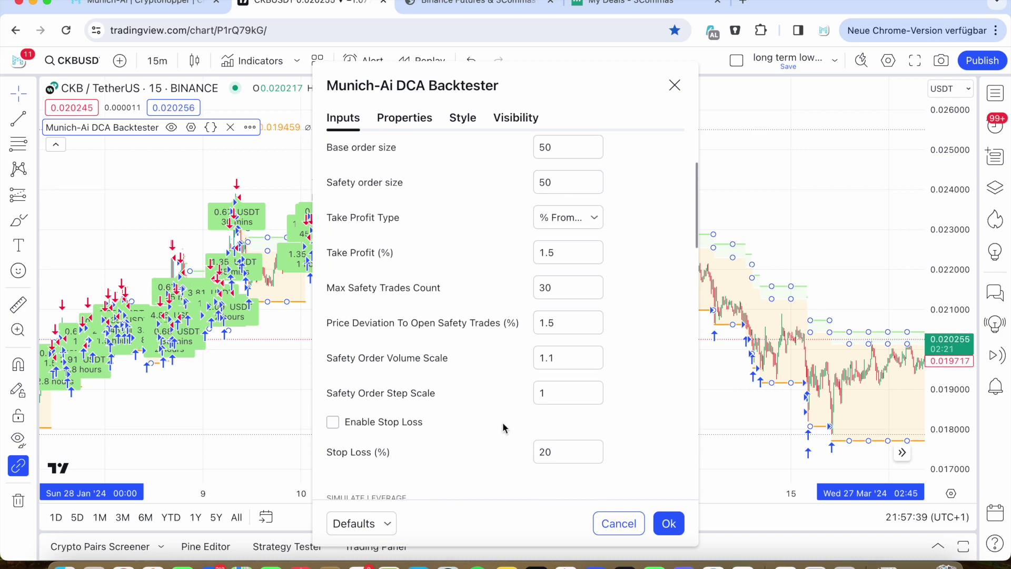
Step: Close the DCA Backtester settings leaving all inputs unchanged
{"action": "left_click", "coordinate": [676, 83]}
{"action": "scroll", "coordinate": [618, 147], "scroll_direction": "right", "scroll_amount": 5}
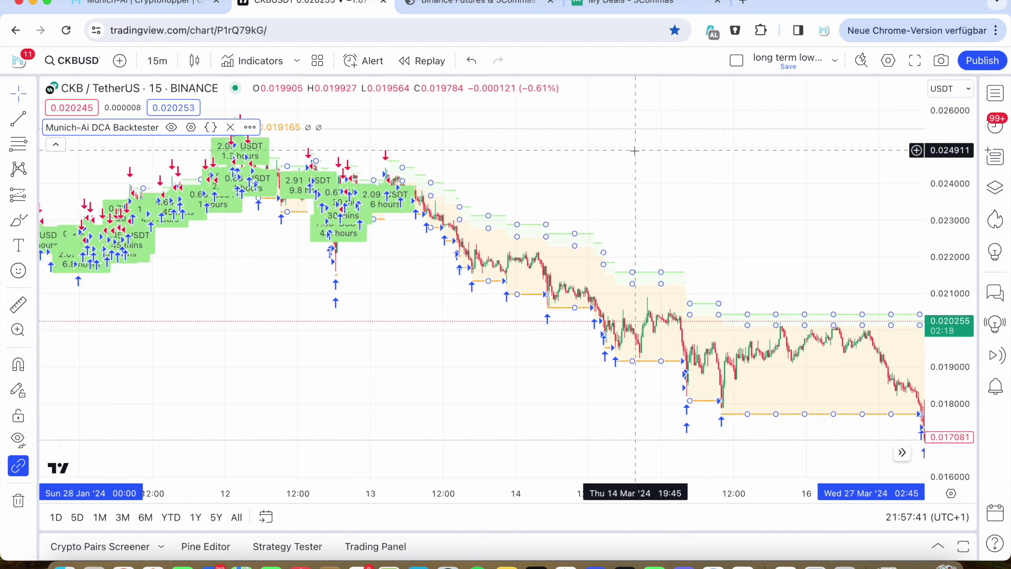
{"action": "scroll", "coordinate": [618, 147], "scroll_direction": "right", "scroll_amount": 5}
{"action": "scroll", "coordinate": [618, 147], "scroll_direction": "right", "scroll_amount": 5}
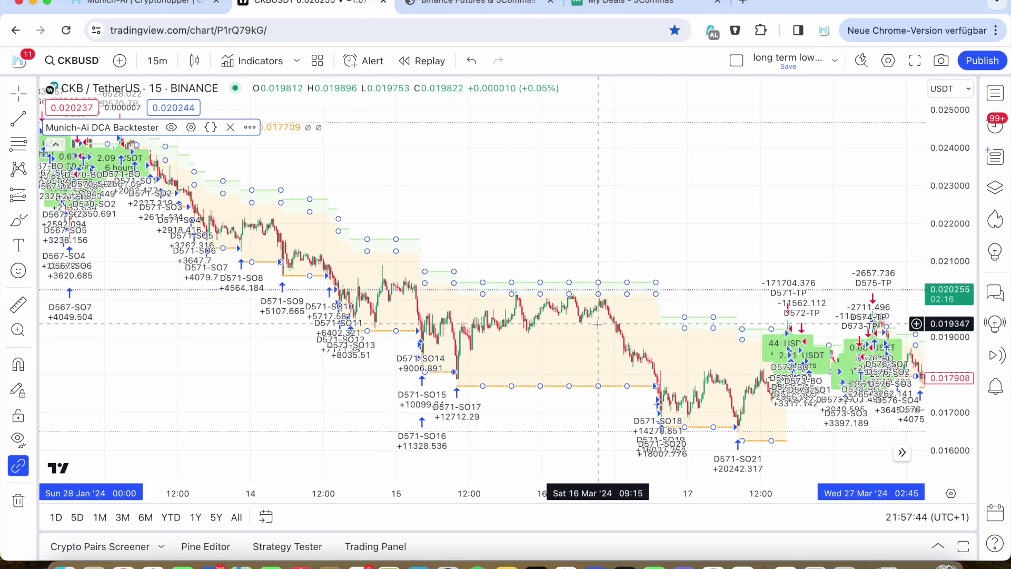
{"action": "scroll", "coordinate": [599, 323], "scroll_direction": "right", "scroll_amount": 5}
{"action": "scroll", "coordinate": [599, 324], "scroll_direction": "right", "scroll_amount": 5}
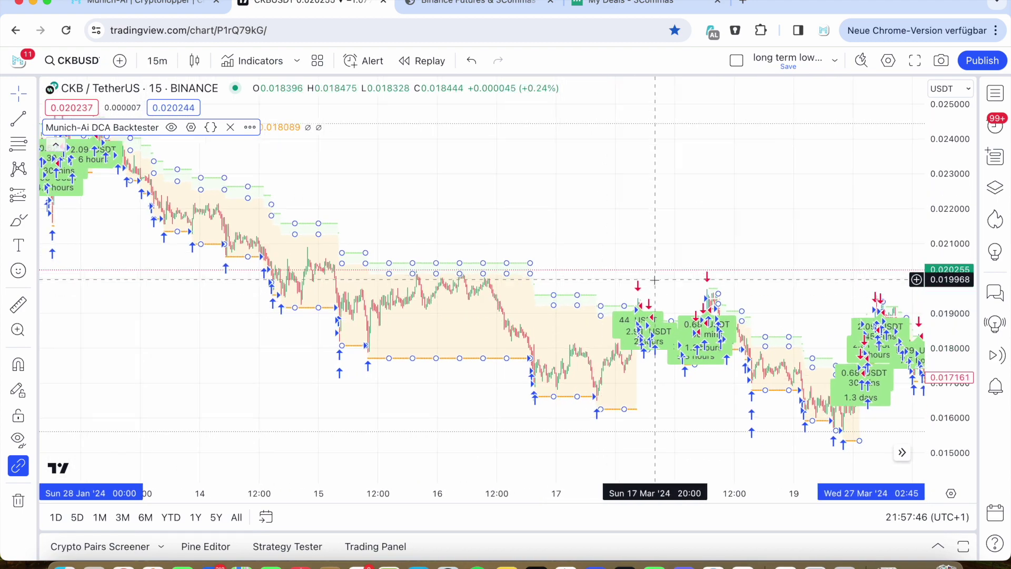
{"action": "scroll", "coordinate": [656, 280], "scroll_direction": "right", "scroll_amount": 5}
{"action": "scroll", "coordinate": [656, 280], "scroll_direction": "right", "scroll_amount": 5}
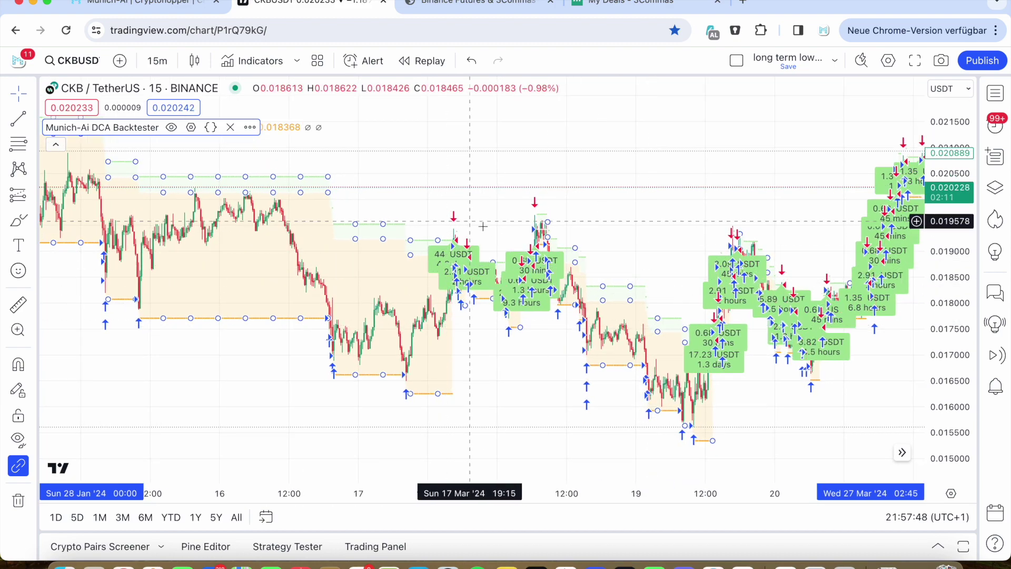
{"action": "scroll", "coordinate": [433, 254], "scroll_direction": "down", "scroll_amount": 3}
{"action": "scroll", "coordinate": [433, 253], "scroll_direction": "down", "scroll_amount": 3}
{"action": "scroll", "coordinate": [406, 285], "scroll_direction": "left", "scroll_amount": 5}
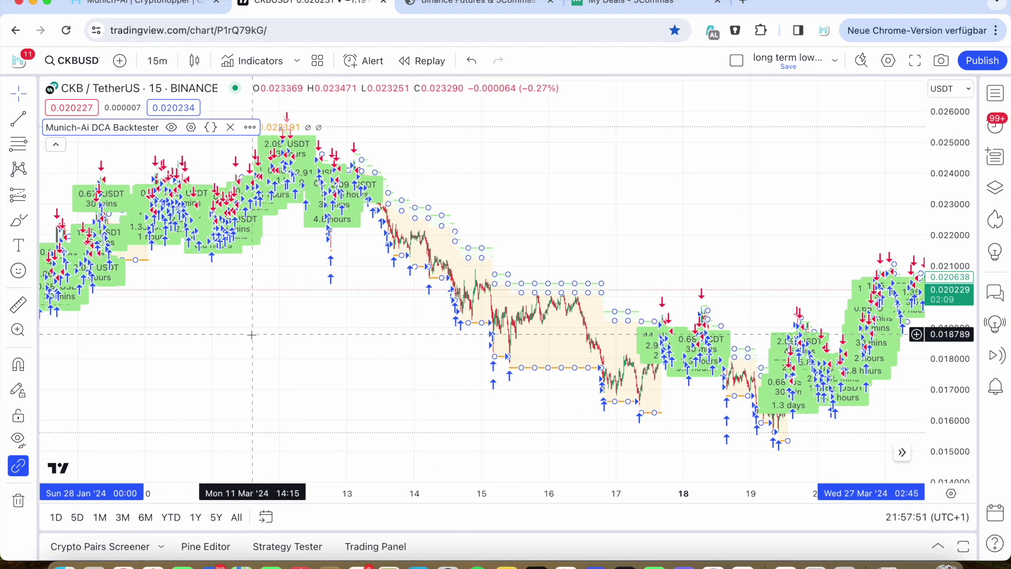
{"action": "scroll", "coordinate": [248, 324], "scroll_direction": "left", "scroll_amount": 5}
{"action": "scroll", "coordinate": [251, 334], "scroll_direction": "left", "scroll_amount": 5}
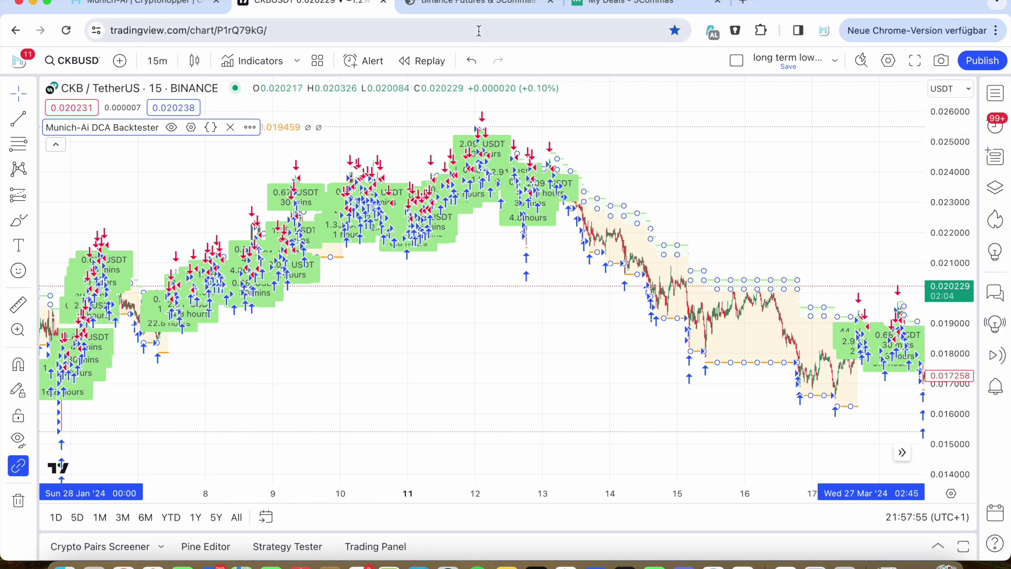
Step: Switch to the Binance Futures & 3Commas anti-liquidation calculator page
{"action": "left_click", "coordinate": [482, 9]}
{"action": "scroll", "coordinate": [478, 193], "scroll_direction": "up", "scroll_amount": 3}
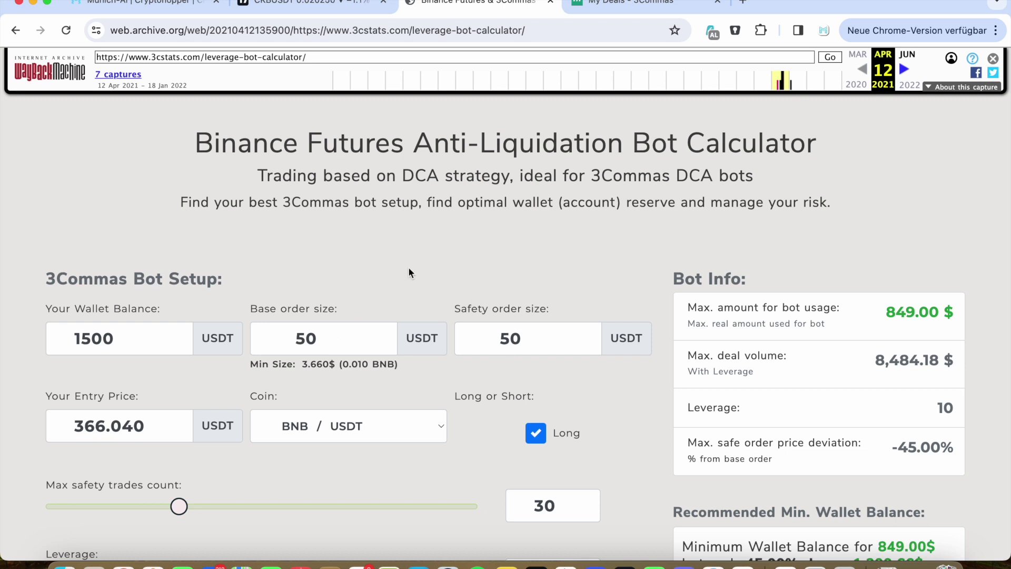
{"action": "scroll", "coordinate": [408, 269], "scroll_direction": "down", "scroll_amount": 2}
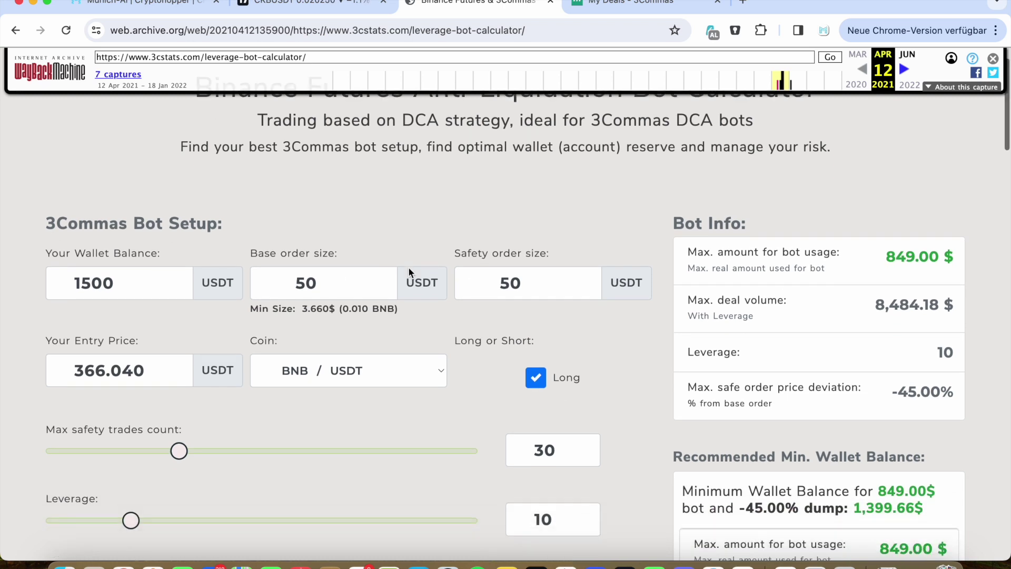
{"action": "scroll", "coordinate": [409, 266], "scroll_direction": "down", "scroll_amount": 5}
{"action": "scroll", "coordinate": [595, 195], "scroll_direction": "up", "scroll_amount": 3}
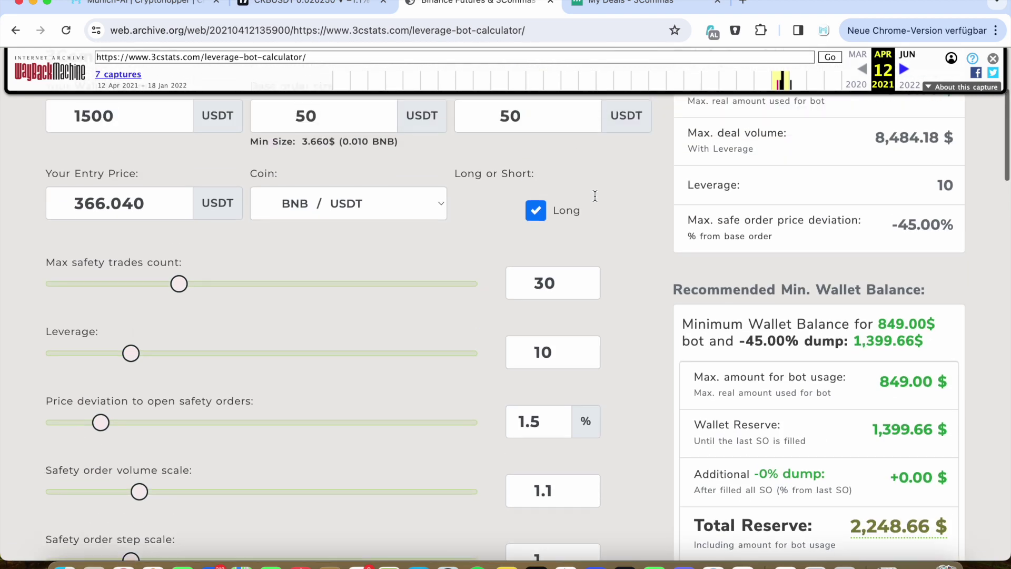
{"action": "scroll", "coordinate": [557, 403], "scroll_direction": "up", "scroll_amount": 2}
{"action": "scroll", "coordinate": [556, 403], "scroll_direction": "down", "scroll_amount": 1}
{"action": "scroll", "coordinate": [672, 427], "scroll_direction": "down", "scroll_amount": 2}
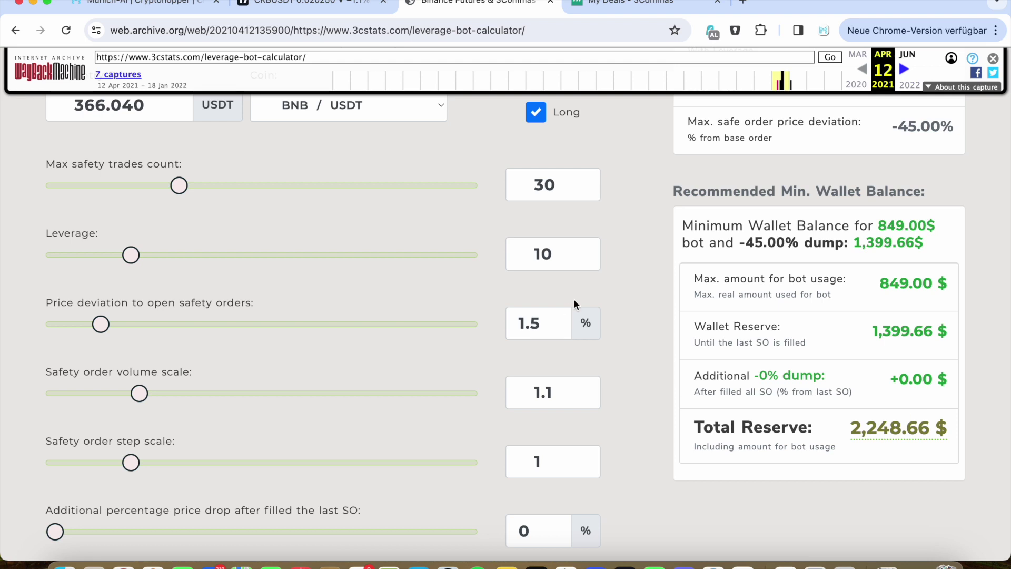
{"action": "scroll", "coordinate": [634, 254], "scroll_direction": "up", "scroll_amount": 2}
{"action": "scroll", "coordinate": [635, 254], "scroll_direction": "up", "scroll_amount": 1}
{"action": "scroll", "coordinate": [634, 254], "scroll_direction": "up", "scroll_amount": 1}
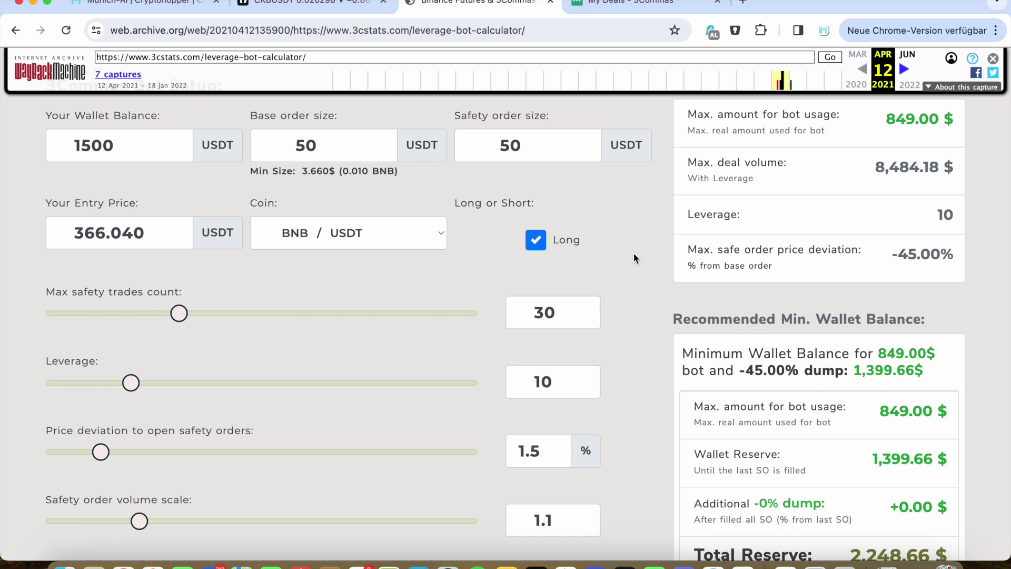
{"action": "scroll", "coordinate": [634, 253], "scroll_direction": "up", "scroll_amount": 2}
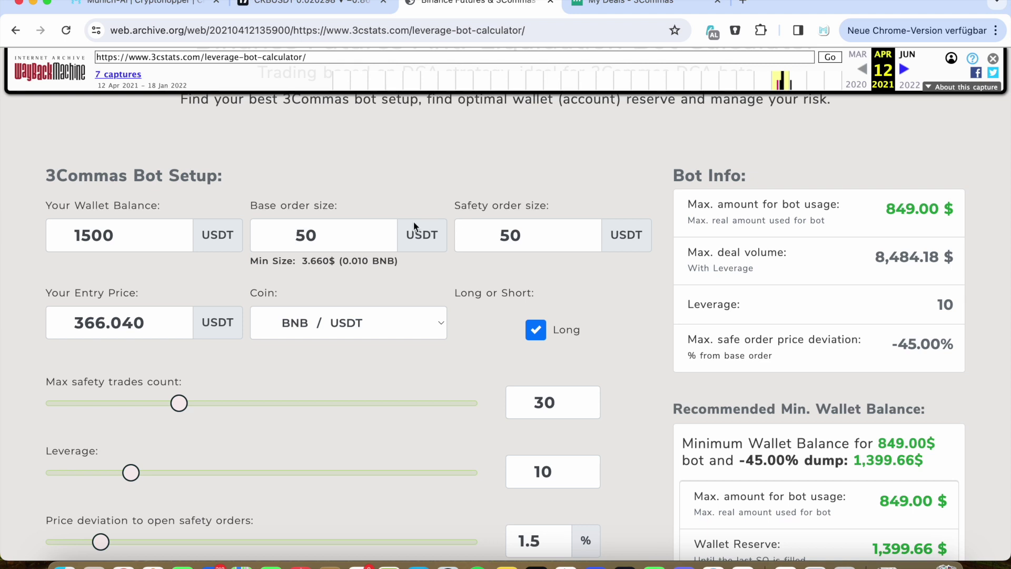
{"action": "left_click", "coordinate": [369, 236]}
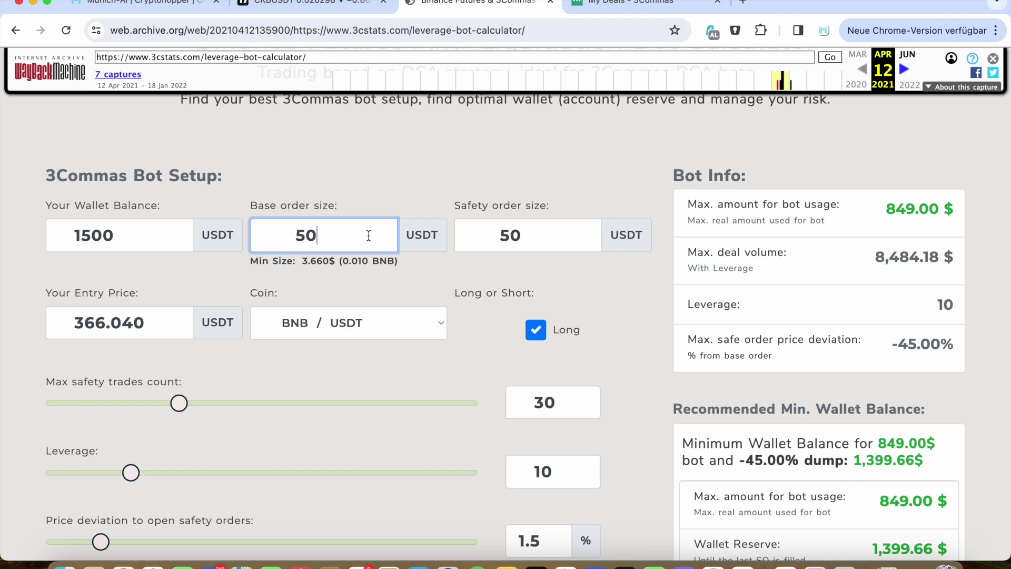
Step: Set the calculator's base order size to 150 USDT, then bring up 3Commas My Deals
{"action": "double_click", "coordinate": [368, 236]}
{"action": "type", "text": "150"}
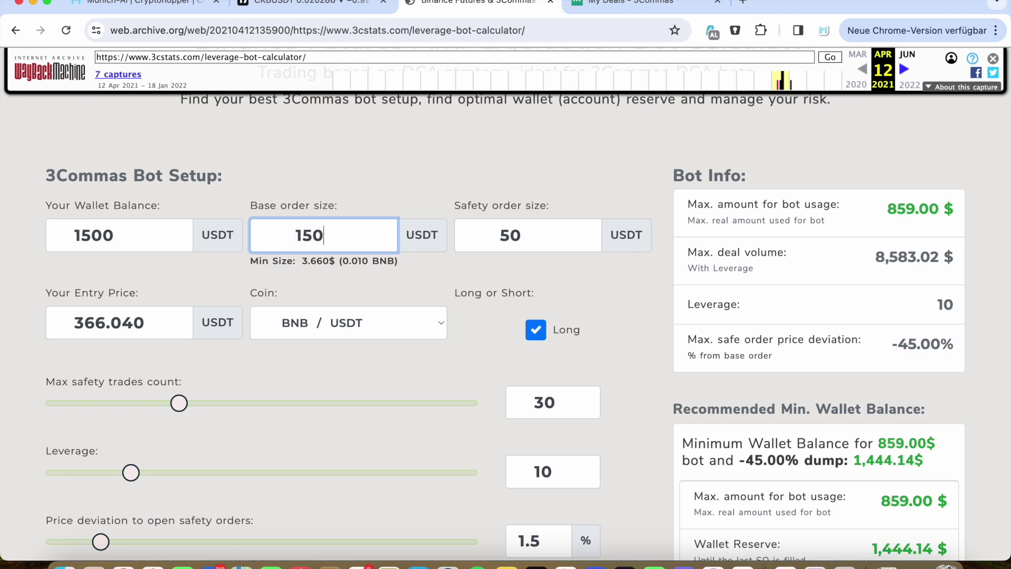
{"action": "scroll", "coordinate": [655, 328], "scroll_direction": "down", "scroll_amount": 5}
{"action": "scroll", "coordinate": [680, 322], "scroll_direction": "up", "scroll_amount": 1}
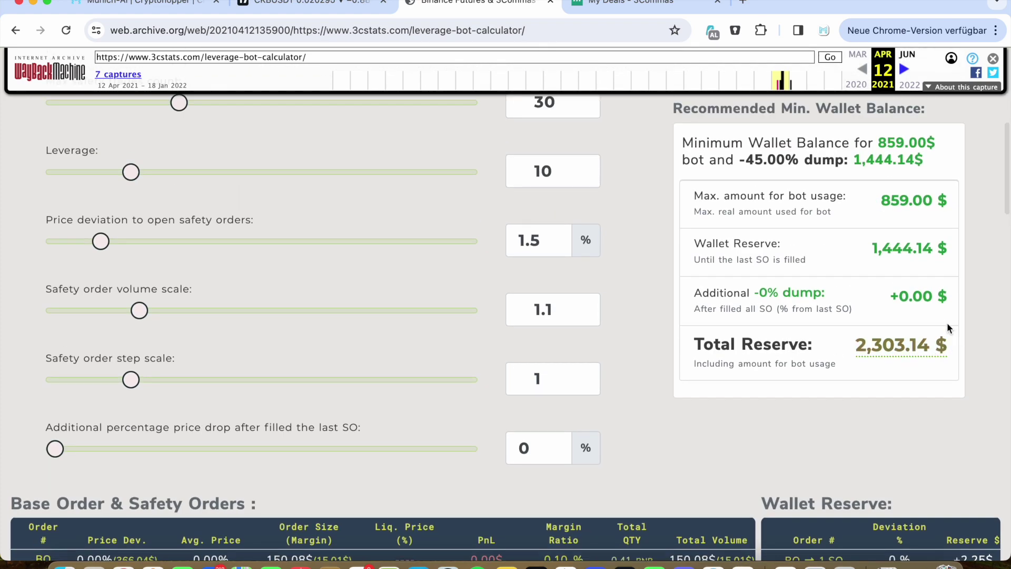
{"action": "scroll", "coordinate": [649, 244], "scroll_direction": "up", "scroll_amount": 1}
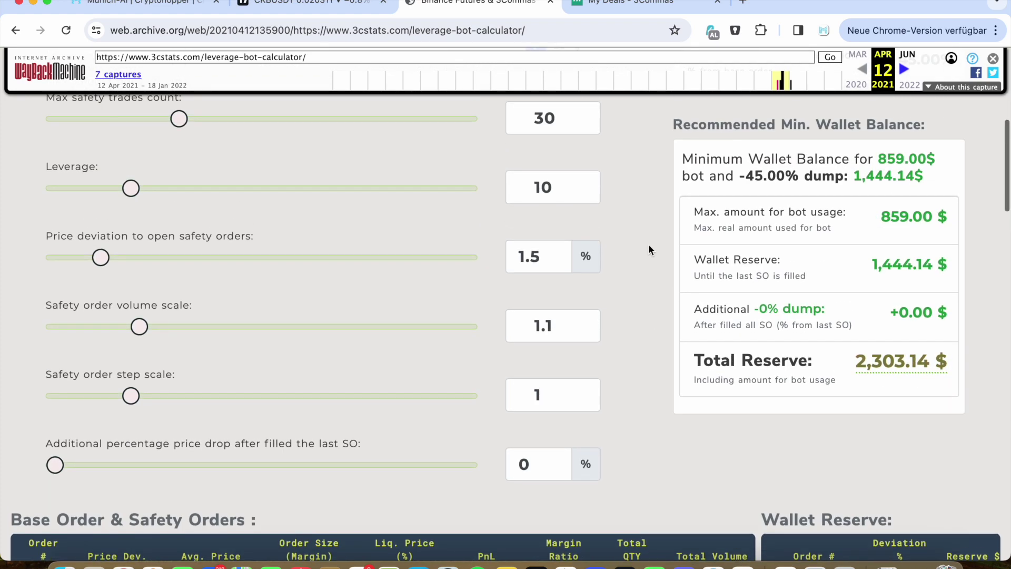
{"action": "scroll", "coordinate": [649, 244], "scroll_direction": "up", "scroll_amount": 1}
{"action": "scroll", "coordinate": [649, 244], "scroll_direction": "up", "scroll_amount": 4}
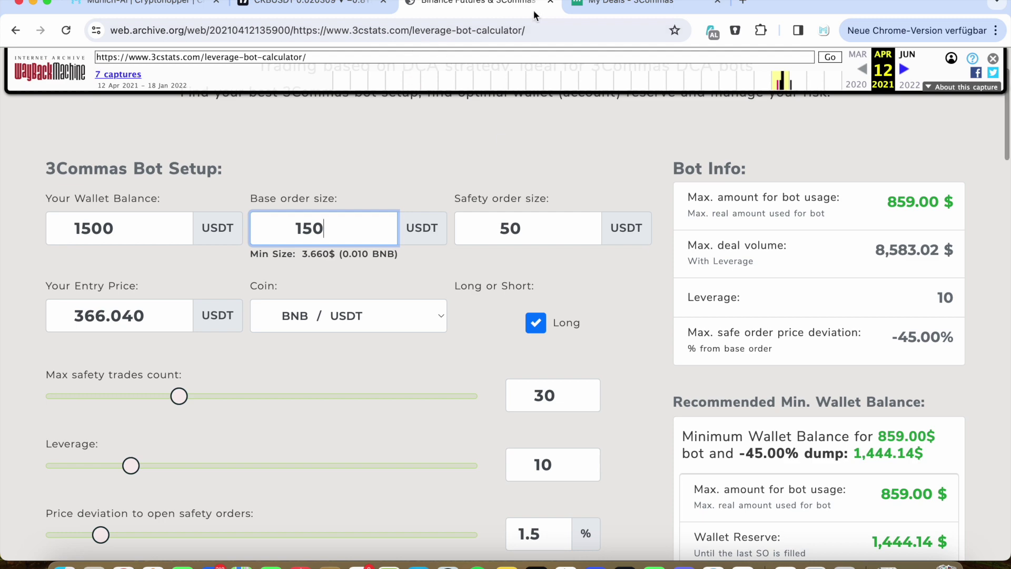
{"action": "left_click", "coordinate": [598, 4]}
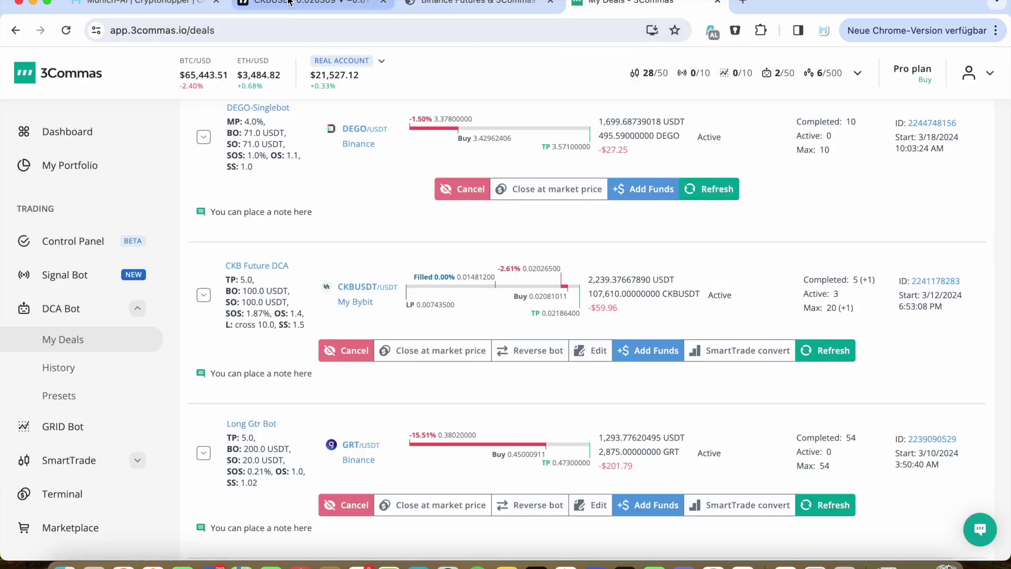
Step: Return to the CKB/USDT chart, start editing the backtester's base order, and show Strategy Tester results
{"action": "left_click", "coordinate": [308, 3]}
{"action": "double_click", "coordinate": [118, 128]}
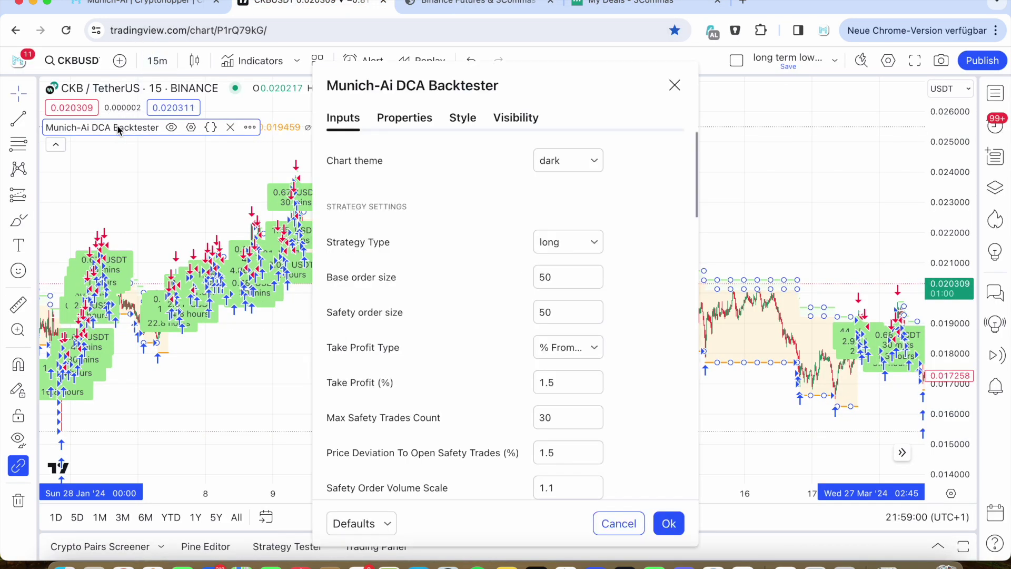
{"action": "scroll", "coordinate": [402, 310], "scroll_direction": "down", "scroll_amount": 1}
{"action": "scroll", "coordinate": [402, 310], "scroll_direction": "down", "scroll_amount": 3}
{"action": "scroll", "coordinate": [402, 311], "scroll_direction": "up", "scroll_amount": 1}
{"action": "scroll", "coordinate": [403, 311], "scroll_direction": "up", "scroll_amount": 3}
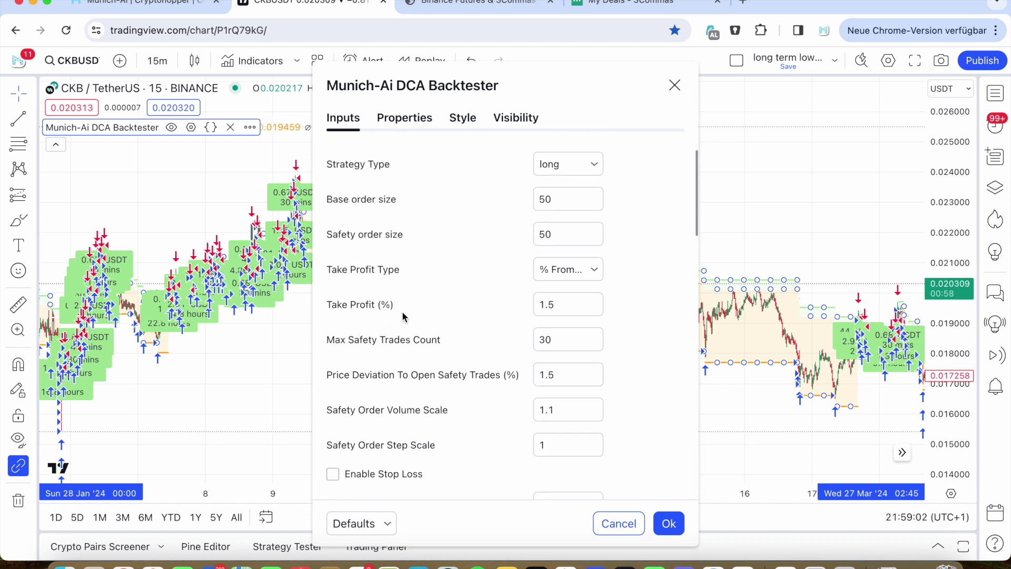
{"action": "left_click", "coordinate": [538, 199]}
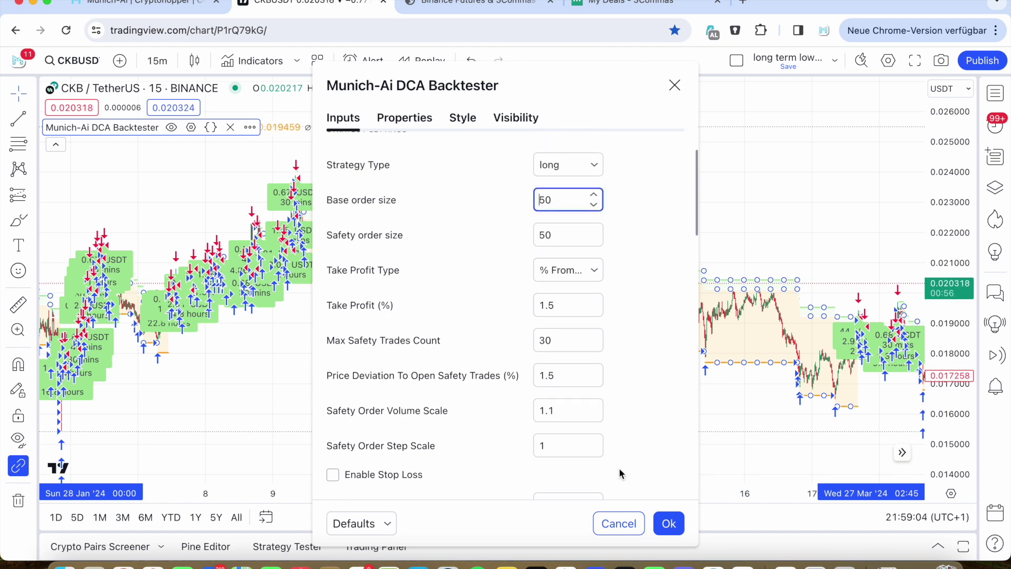
{"action": "left_click", "coordinate": [667, 523]}
{"action": "left_click", "coordinate": [938, 545]}
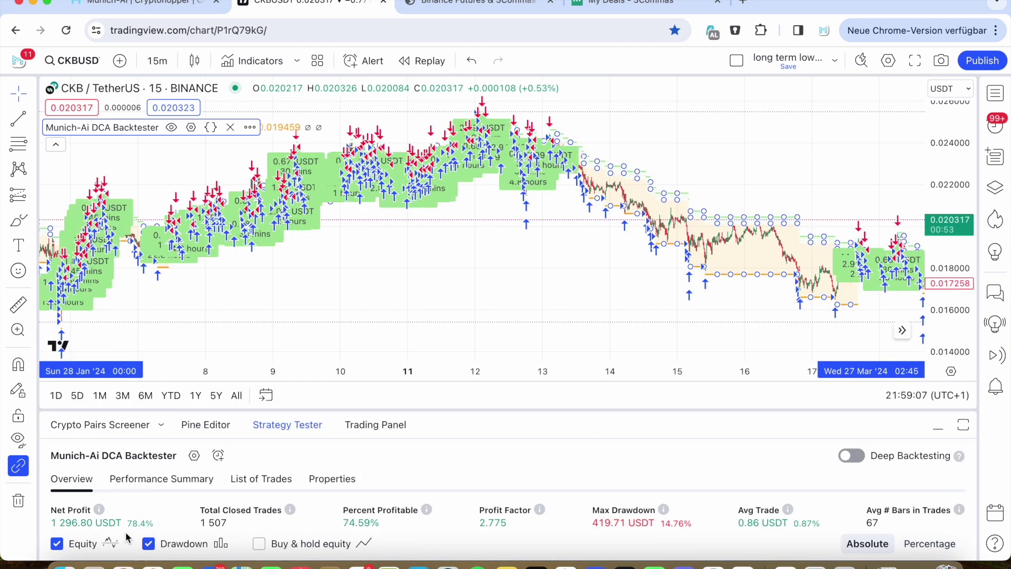
Step: Set the Munich-Ai DCA Backtester base order size to 150
{"action": "double_click", "coordinate": [103, 130]}
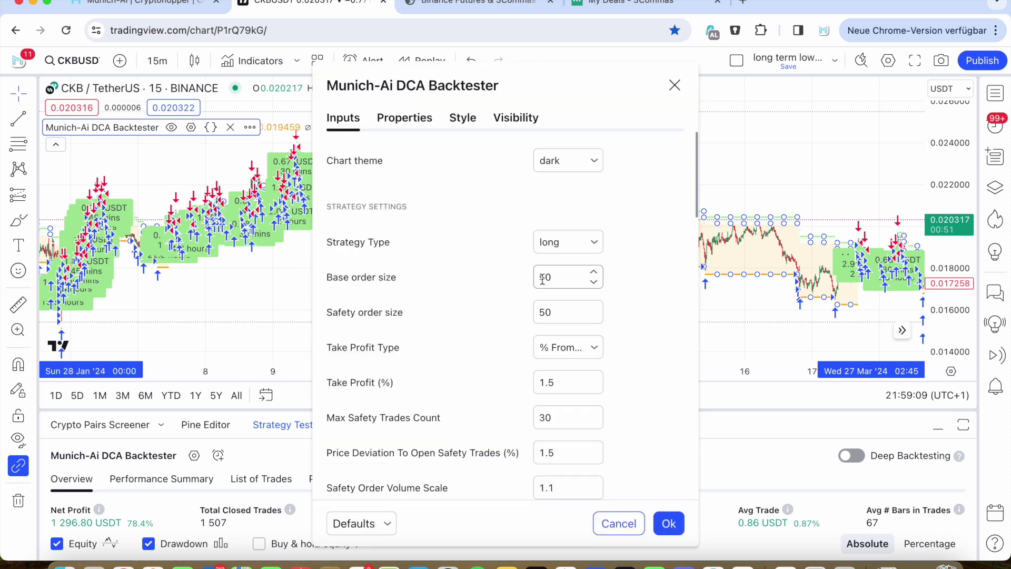
{"action": "left_click", "coordinate": [542, 279]}
{"action": "type", "text": "1"}
{"action": "left_click", "coordinate": [436, 277]}
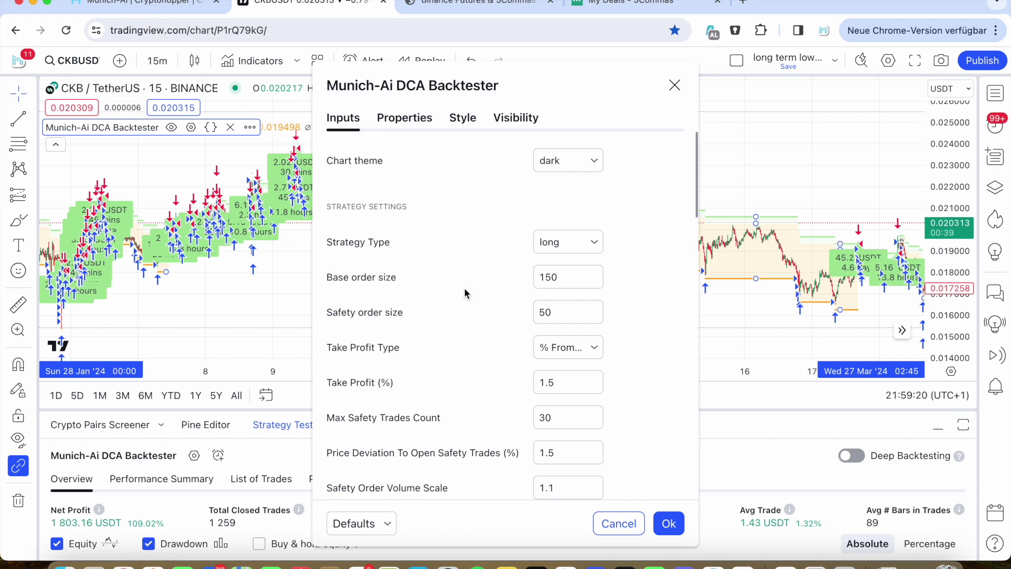
Step: Apply the 150 base order settings and switch to the Munich-Ai homepage
{"action": "left_click", "coordinate": [669, 523]}
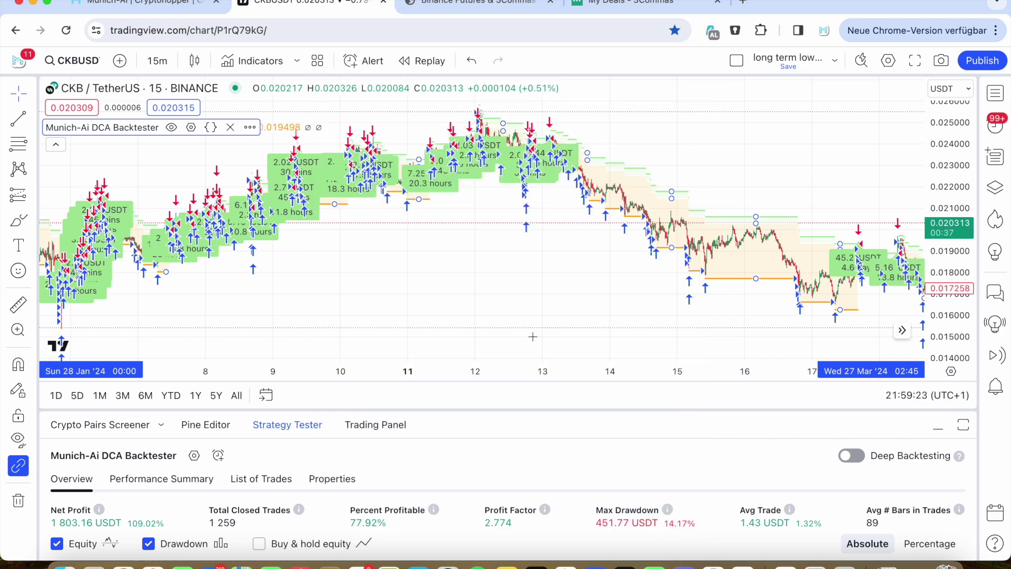
{"action": "scroll", "coordinate": [506, 297], "scroll_direction": "right", "scroll_amount": 10}
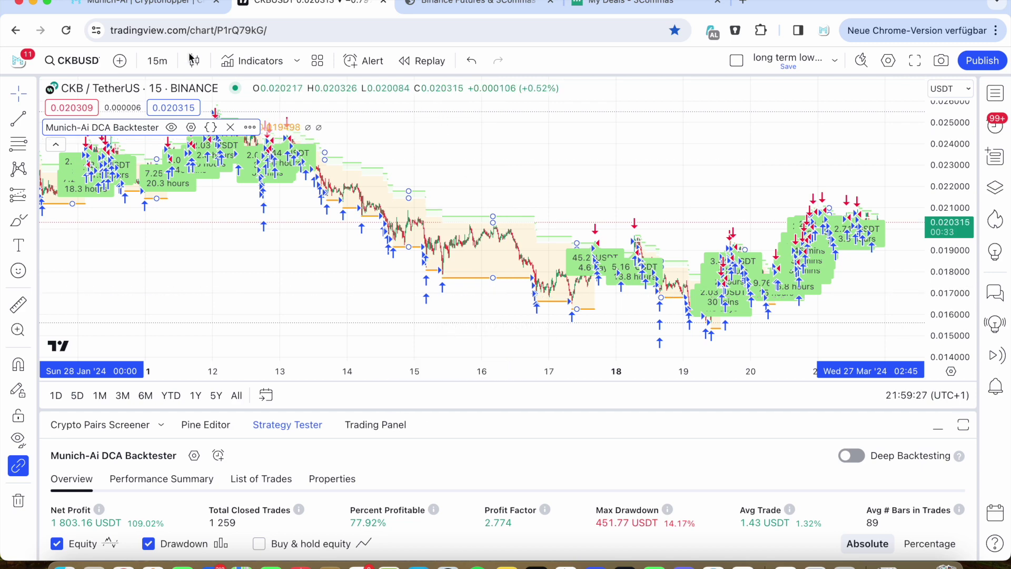
{"action": "left_click", "coordinate": [176, 5]}
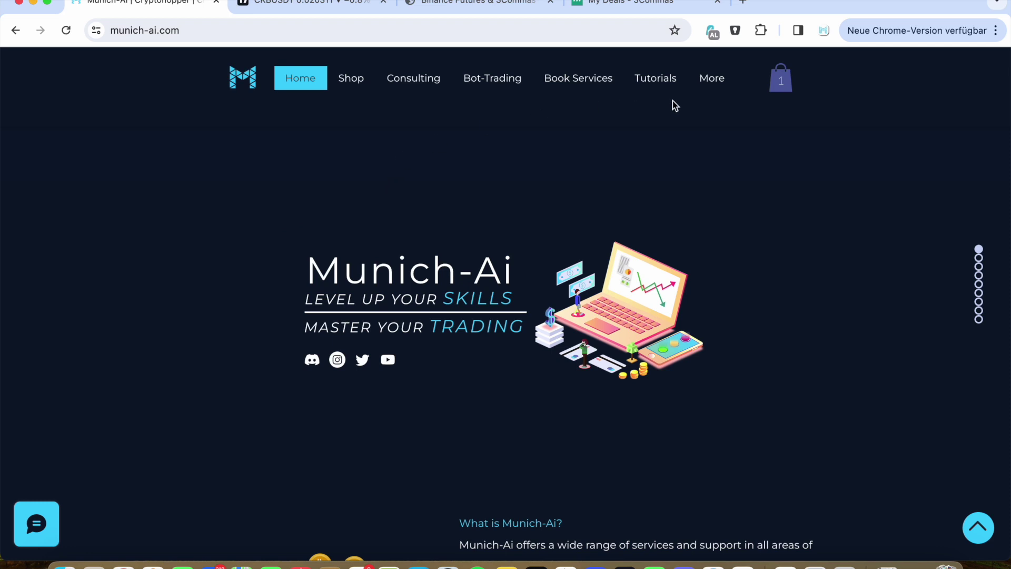
Step: View the Munich-Ai shop's All Products page, then return to the CKB/USDT backtest chart
{"action": "left_click", "coordinate": [366, 81]}
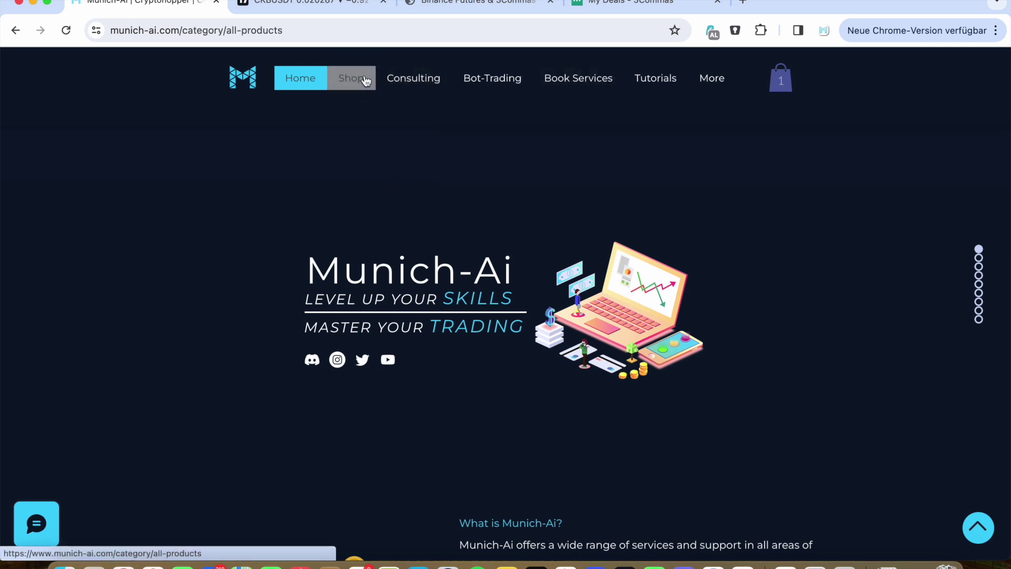
{"action": "scroll", "coordinate": [278, 354], "scroll_direction": "down", "scroll_amount": 1}
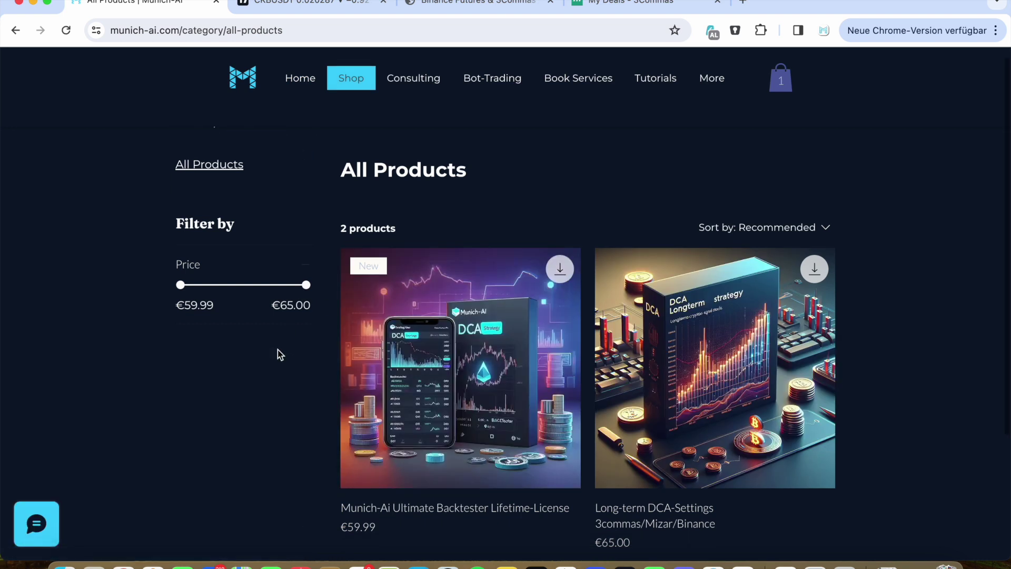
{"action": "scroll", "coordinate": [277, 355], "scroll_direction": "down", "scroll_amount": 1}
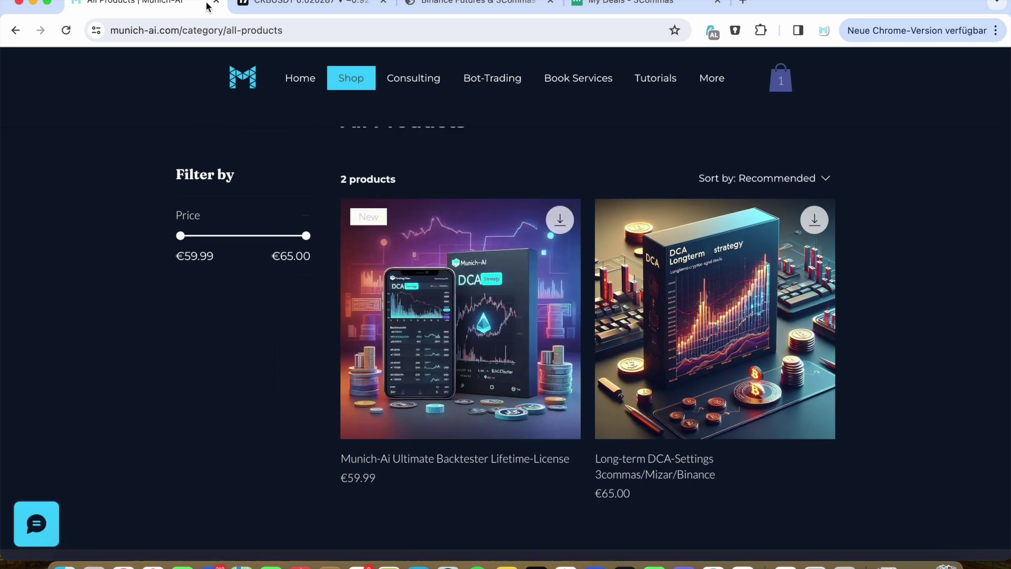
{"action": "left_click", "coordinate": [260, 6]}
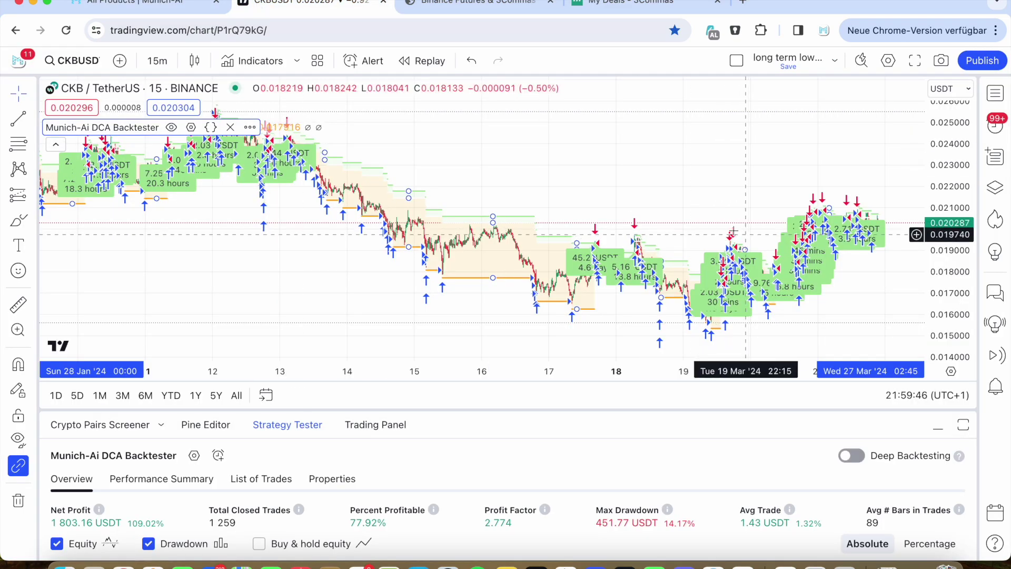
{"action": "scroll", "coordinate": [440, 253], "scroll_direction": "down", "scroll_amount": 3}
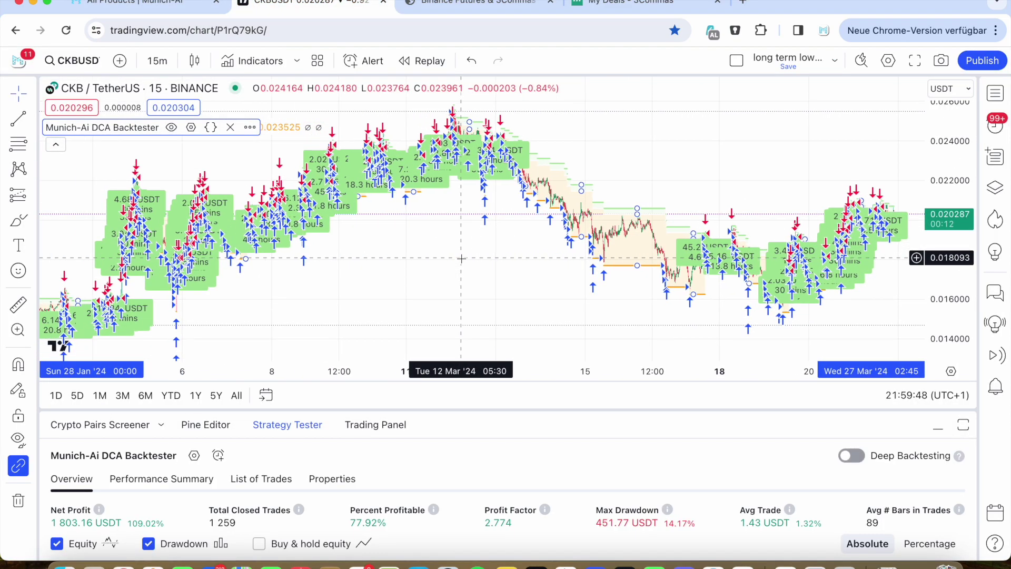
{"action": "scroll", "coordinate": [461, 258], "scroll_direction": "up", "scroll_amount": 2}
{"action": "scroll", "coordinate": [461, 257], "scroll_direction": "left", "scroll_amount": 3}
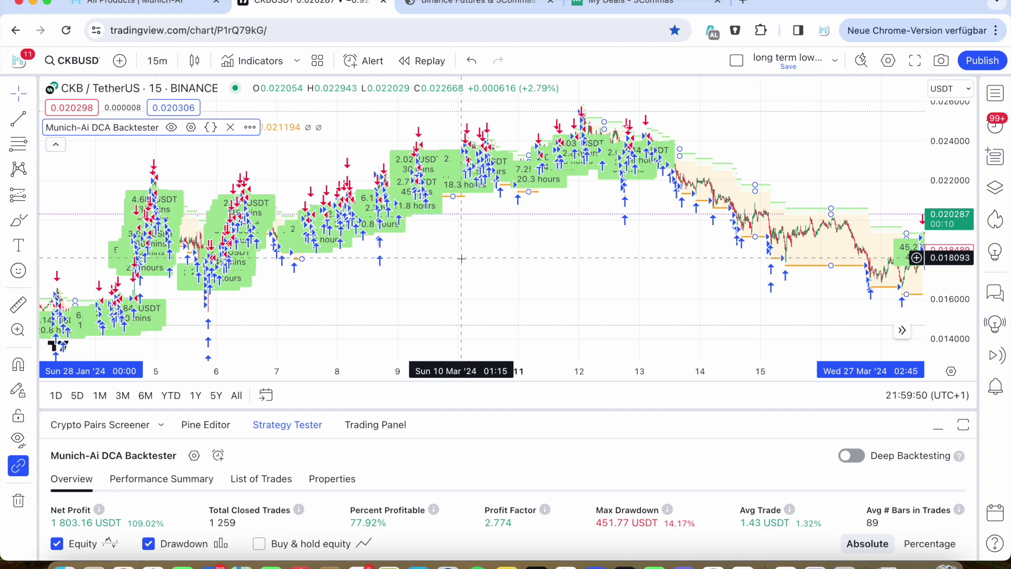
{"action": "scroll", "coordinate": [462, 257], "scroll_direction": "right", "scroll_amount": 5}
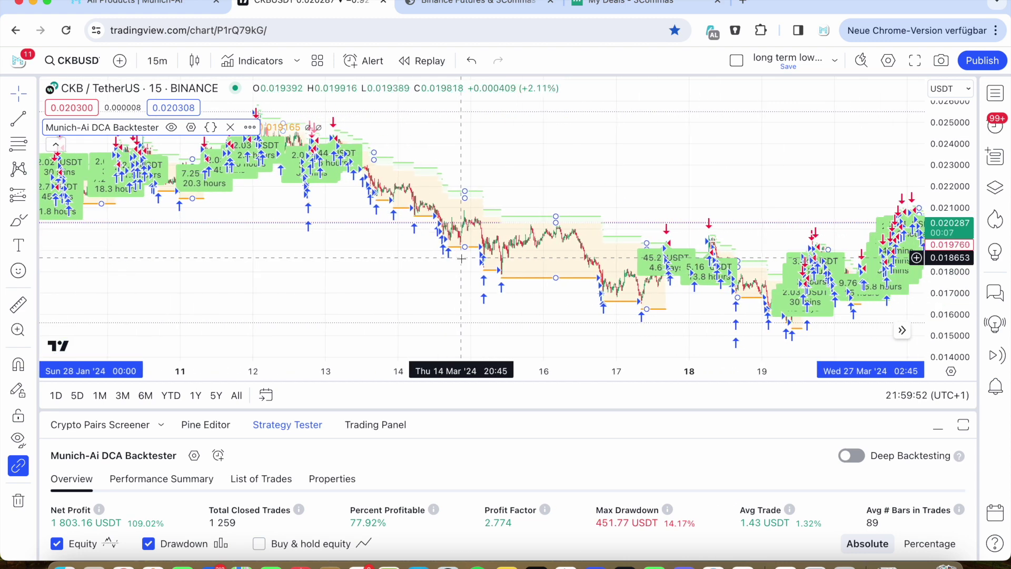
{"action": "scroll", "coordinate": [462, 259], "scroll_direction": "right", "scroll_amount": 2}
{"action": "scroll", "coordinate": [462, 259], "scroll_direction": "right", "scroll_amount": 2}
{"action": "scroll", "coordinate": [462, 259], "scroll_direction": "right", "scroll_amount": 2}
{"action": "scroll", "coordinate": [461, 258], "scroll_direction": "right", "scroll_amount": 2}
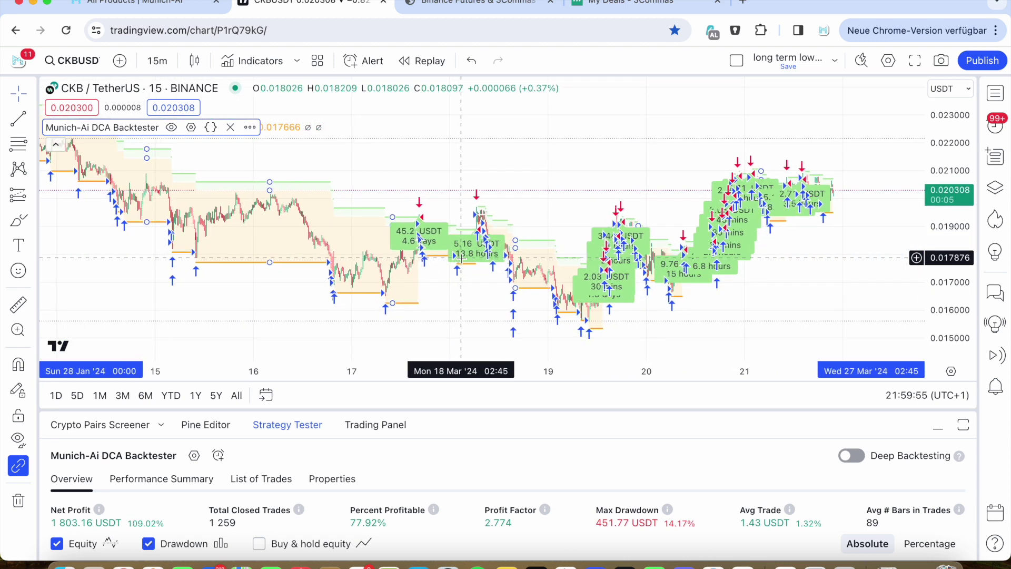
Step: Return to the Munich-Ai All Products page after reviewing March trades
{"action": "left_click", "coordinate": [186, 12]}
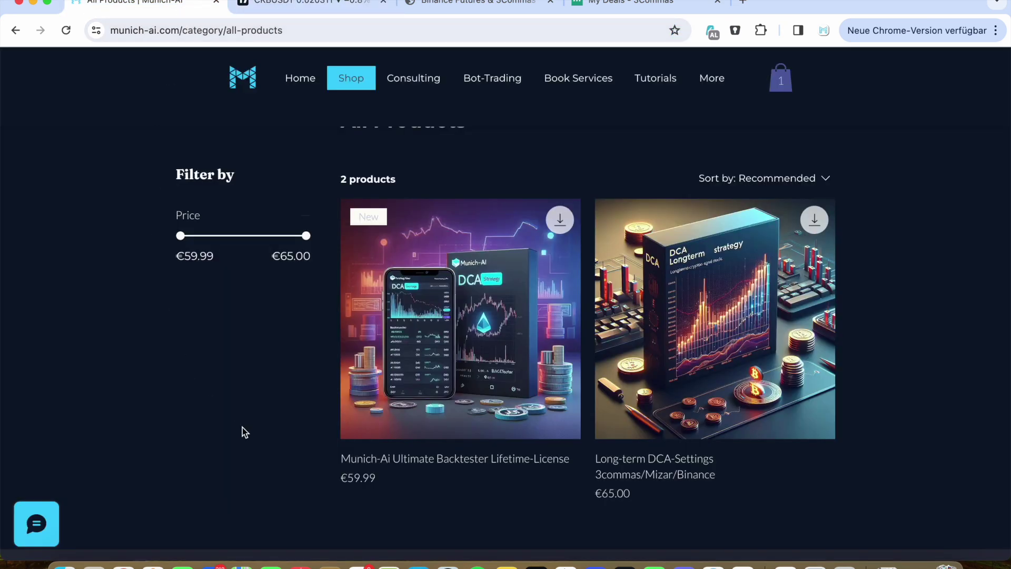